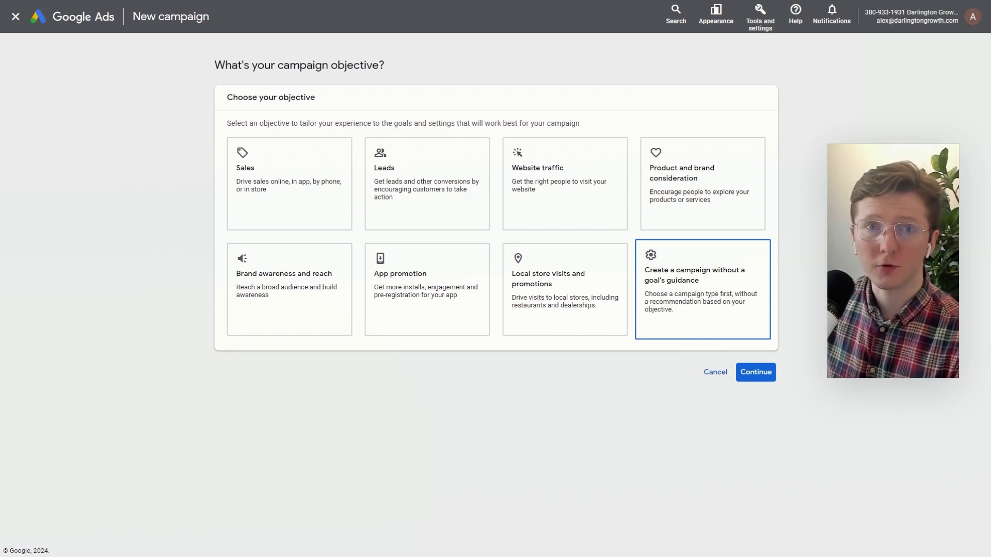
Step: Choose to create a campaign without a goal's guidance, select the Search campaign type, and continue with the Page views conversion goal
left_click(703, 289)
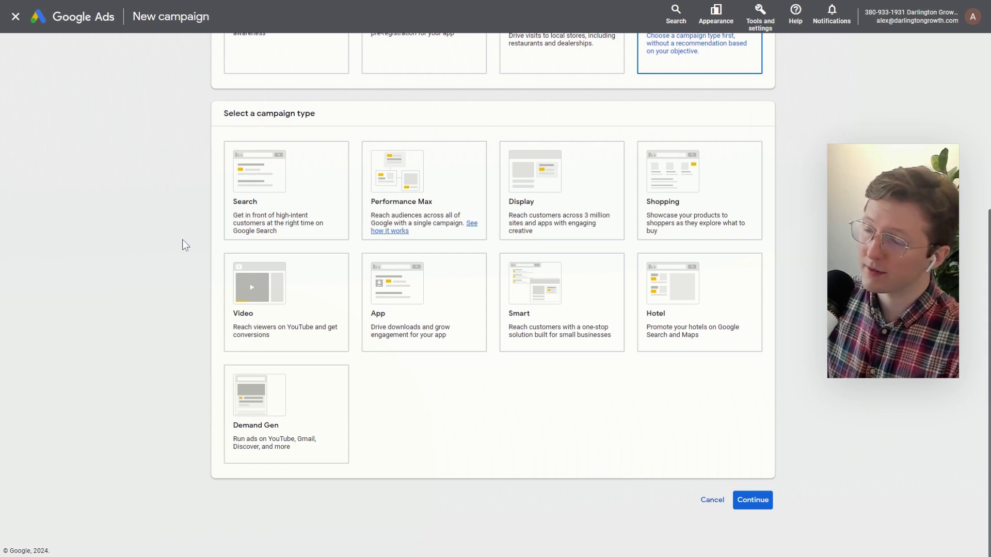
left_click(311, 205)
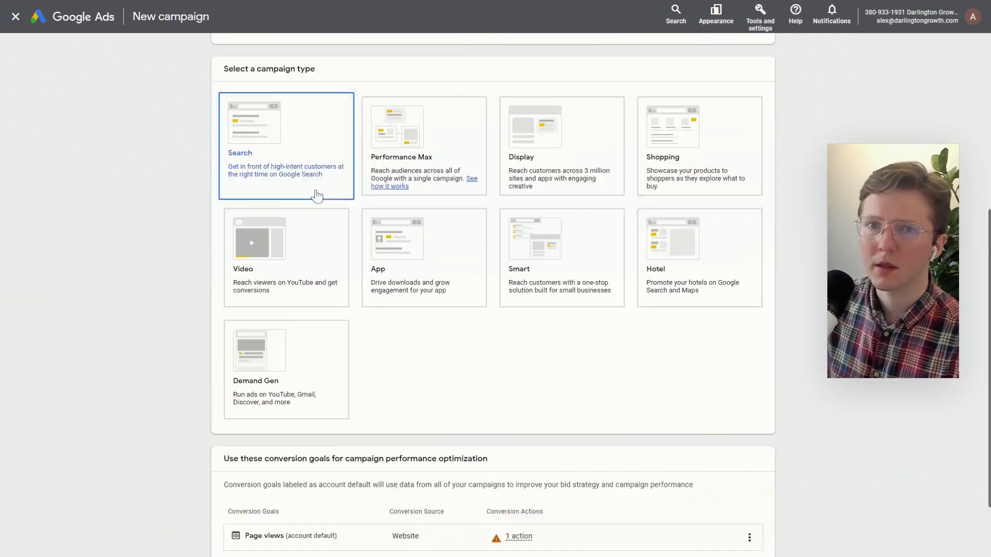
scroll(317, 195, "down", 2)
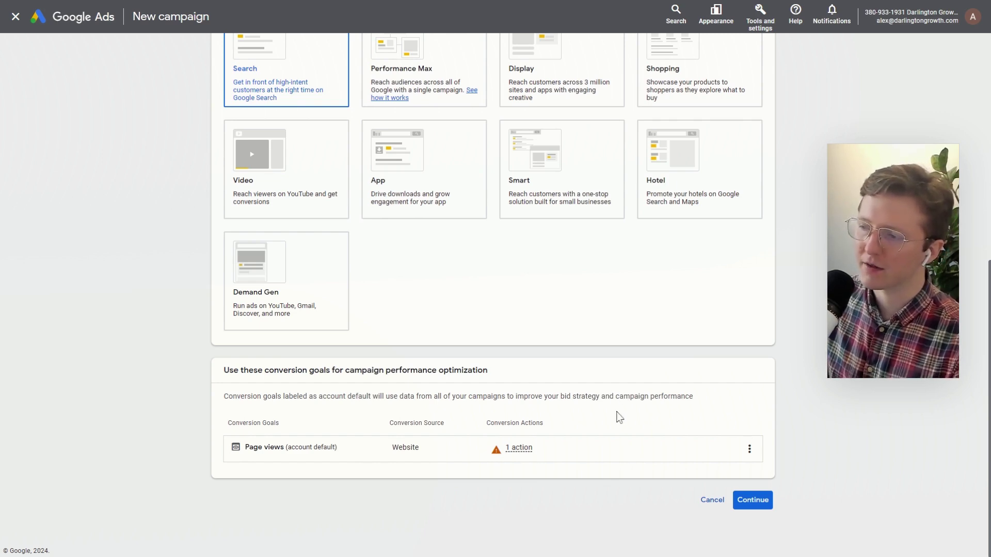
left_click(752, 501)
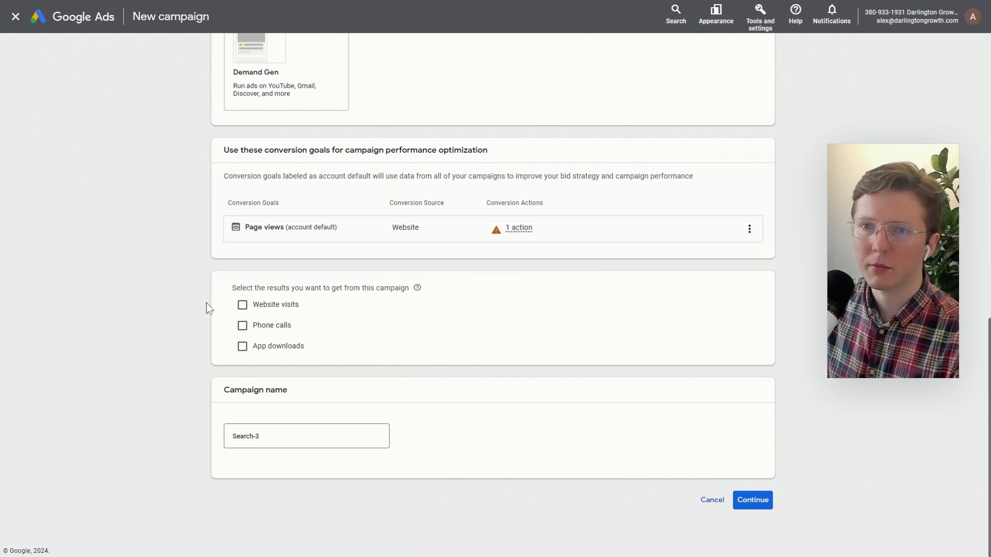
left_click(265, 309)
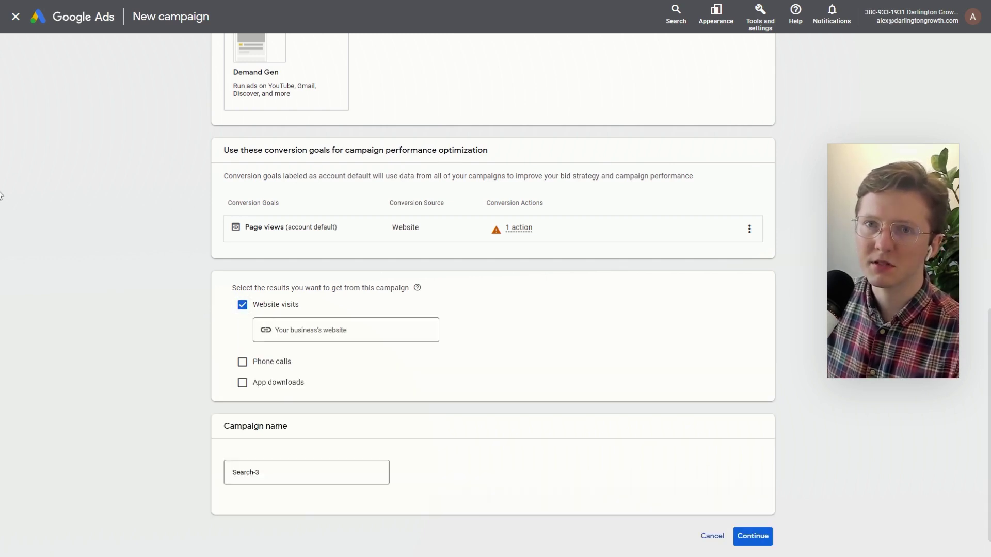
left_click(307, 330)
type("https://darlingtongrowth.carrd.co/")
left_click(129, 336)
Step: Name the campaign "Search Campaign Google Ads Coaching" and start it as a new campaign instead of resuming a saved draft
left_click(257, 472)
key("BackSpace")
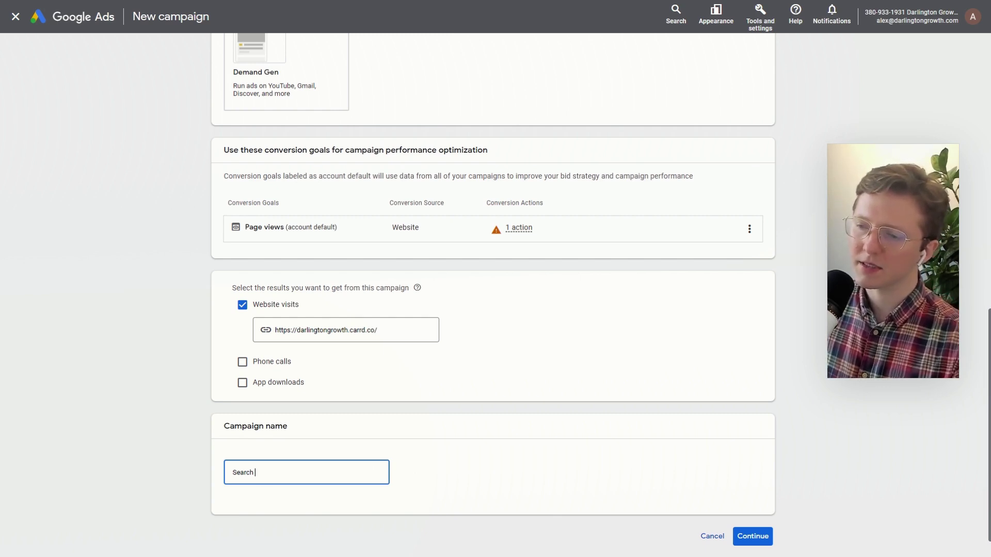
type("Campaign C")
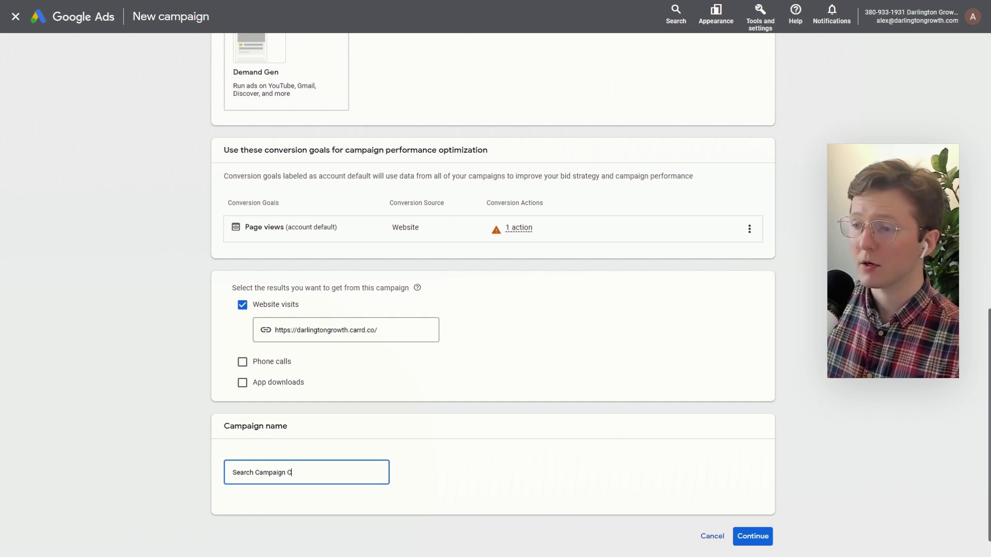
type("oaching Google Ads Coaching")
left_click(597, 447)
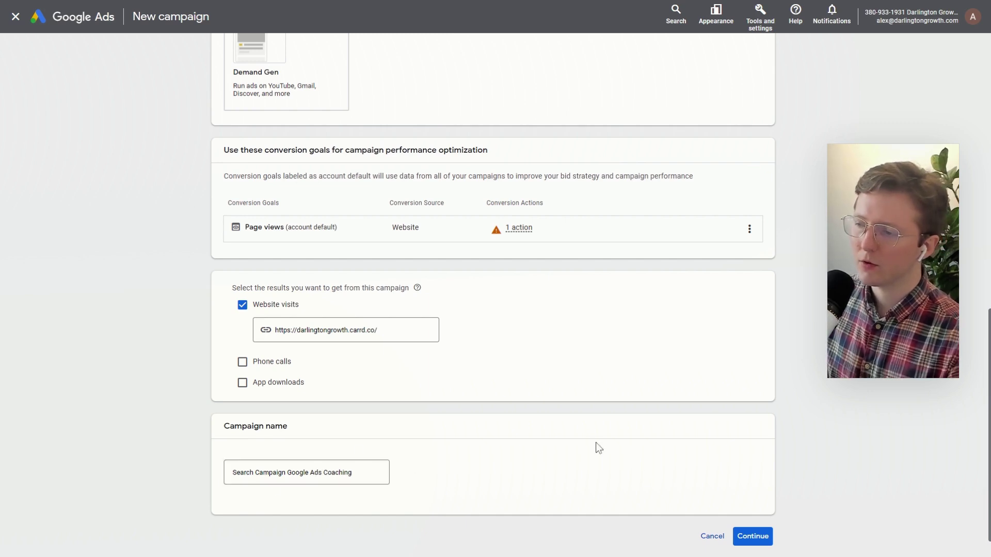
left_click(753, 537)
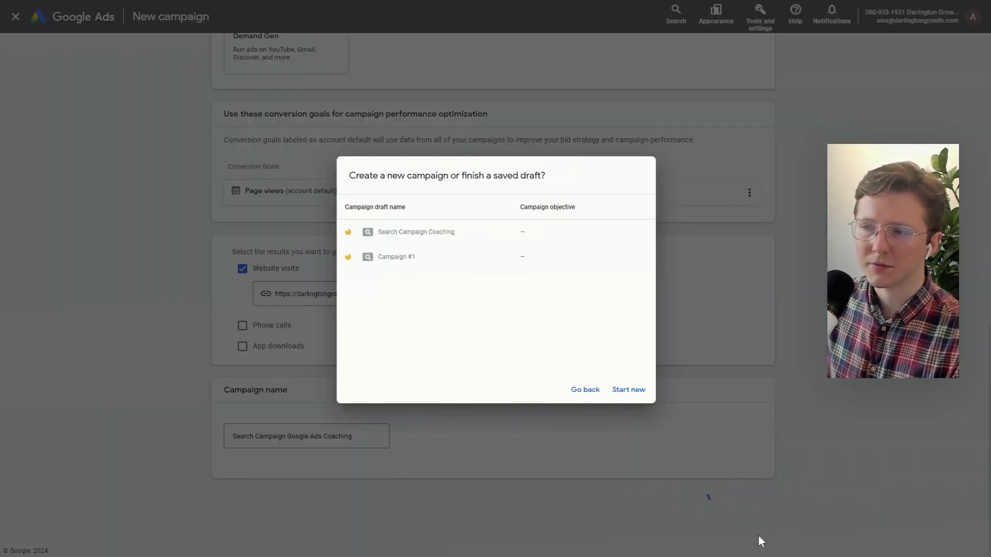
left_click(624, 395)
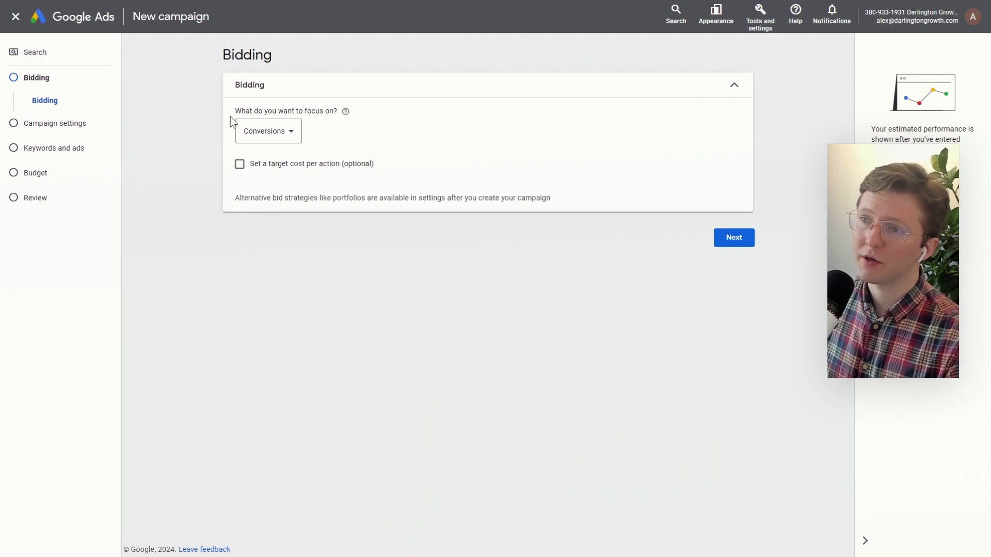
Step: Focus bidding on Clicks with a maximum CPC bid limit of $3.00 and proceed to the campaign settings
left_click(282, 135)
left_click(275, 228)
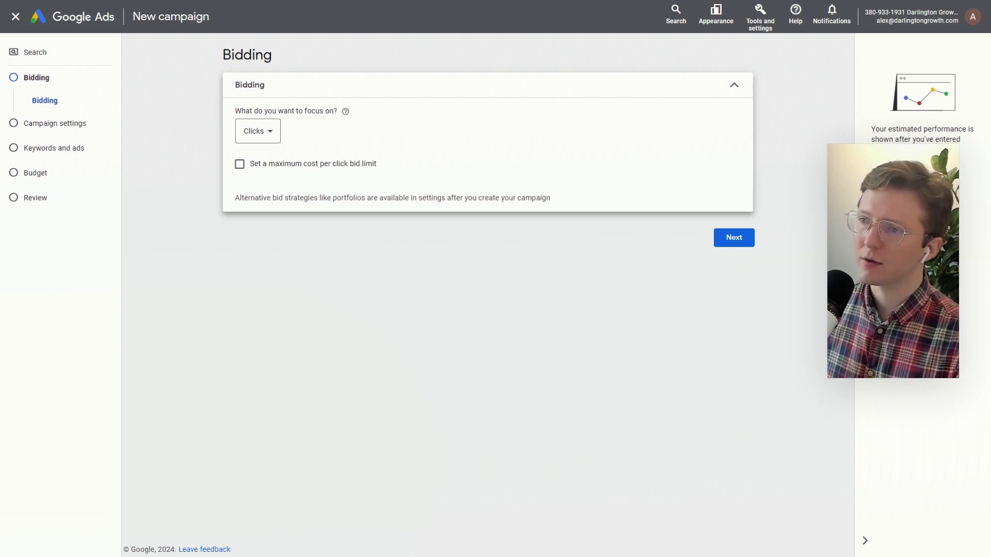
left_click(239, 164)
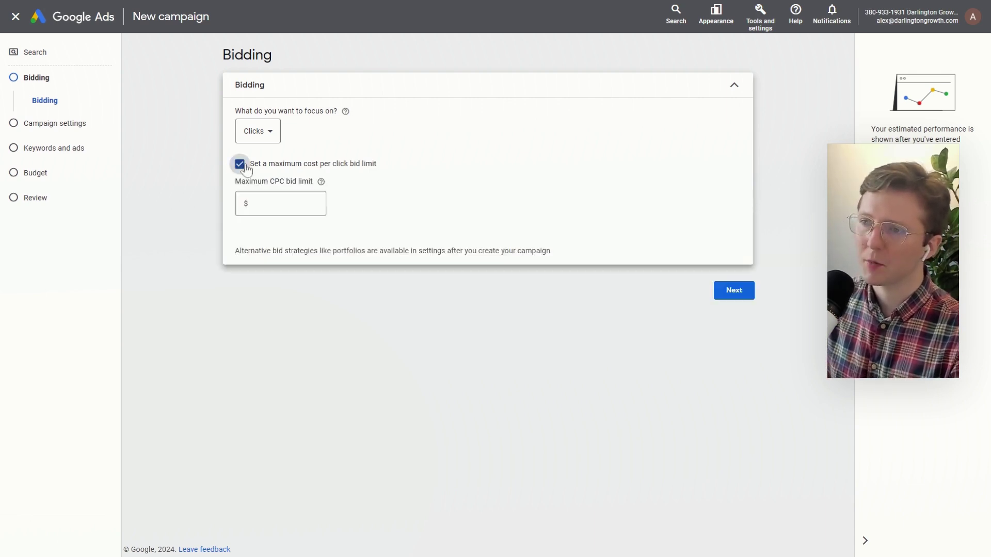
key("Tab")
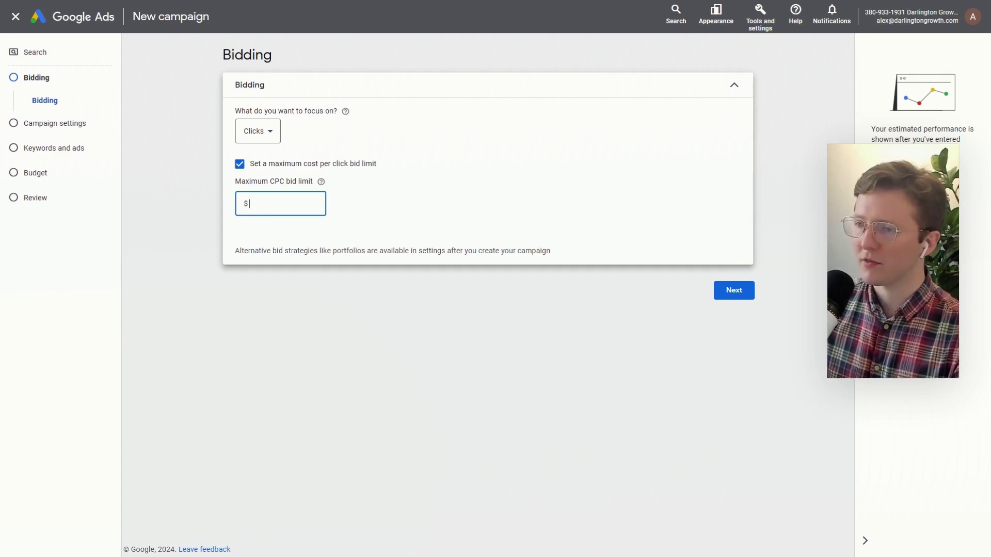
type("3")
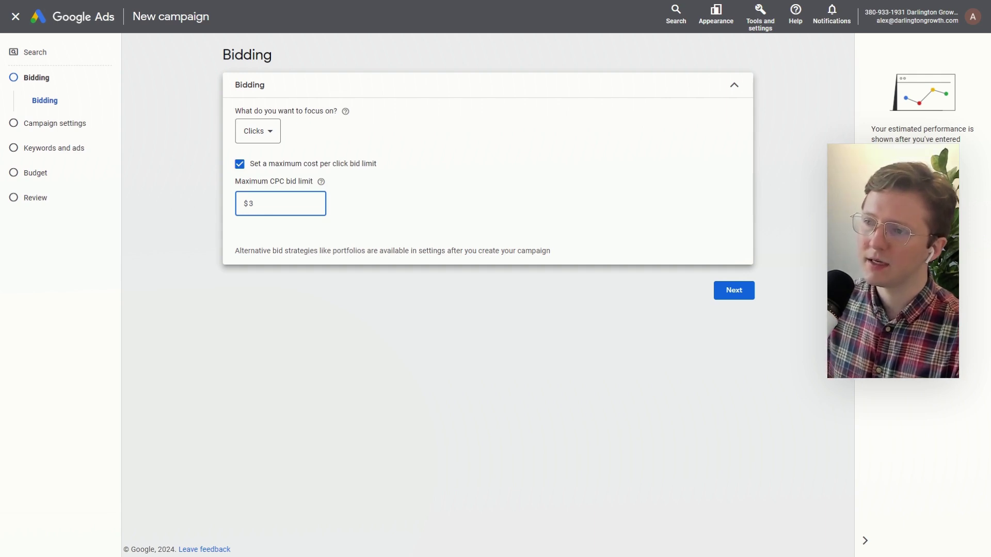
left_click(467, 225)
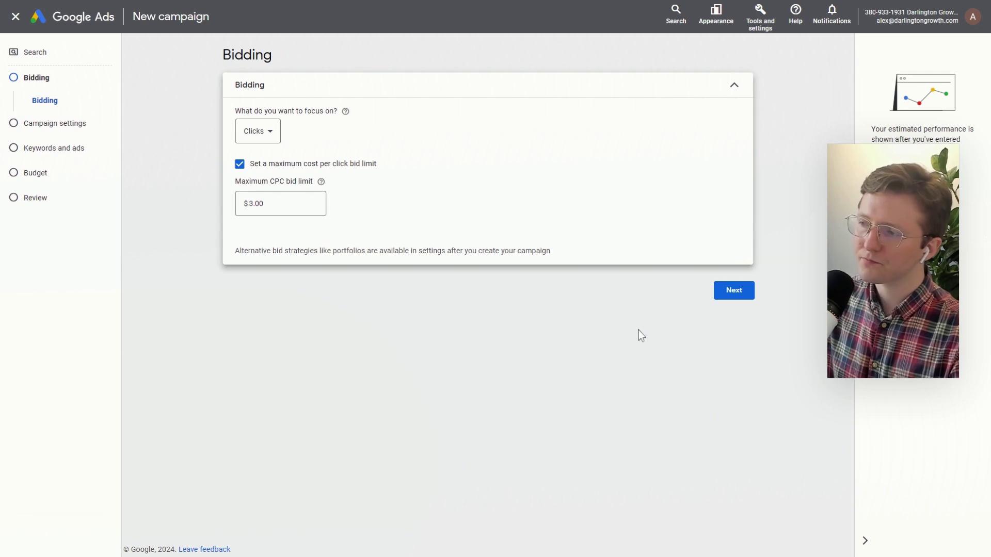
left_click(734, 291)
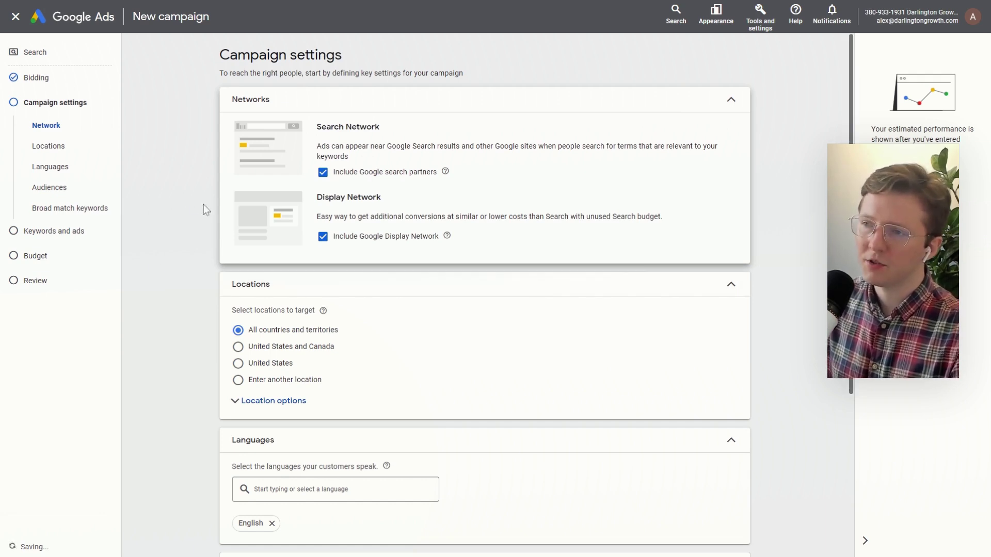
Step: Exclude Google search partners and the Google Display Network from the campaign's networks
left_click(358, 179)
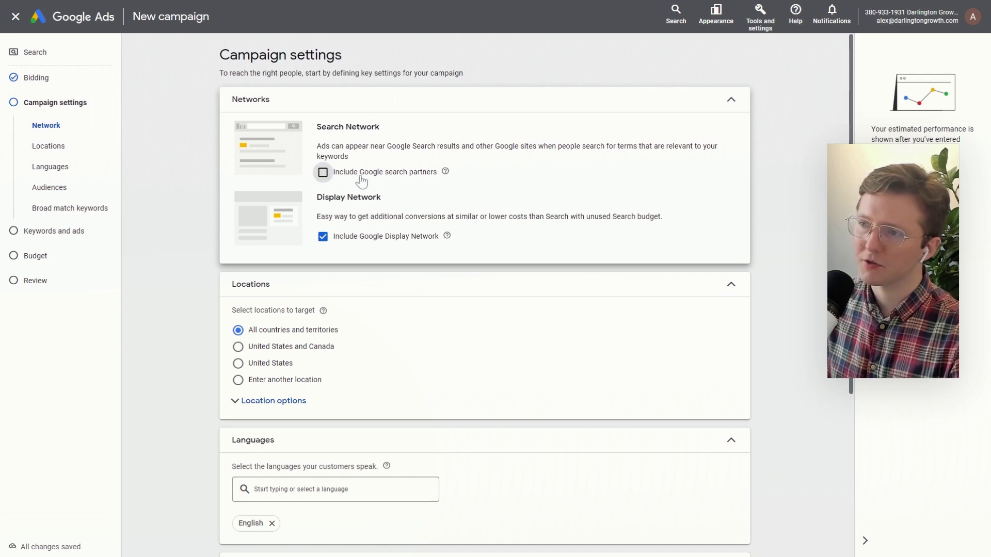
left_click(356, 246)
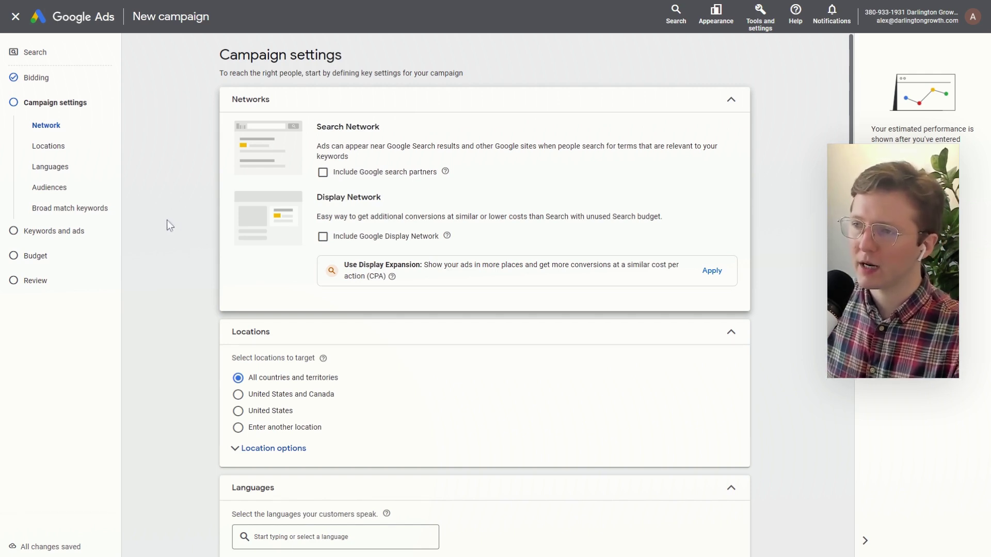
Step: Target the United States and limit the location option to Presence: People in or regularly in your targeted locations
scroll(154, 243, "down", 3)
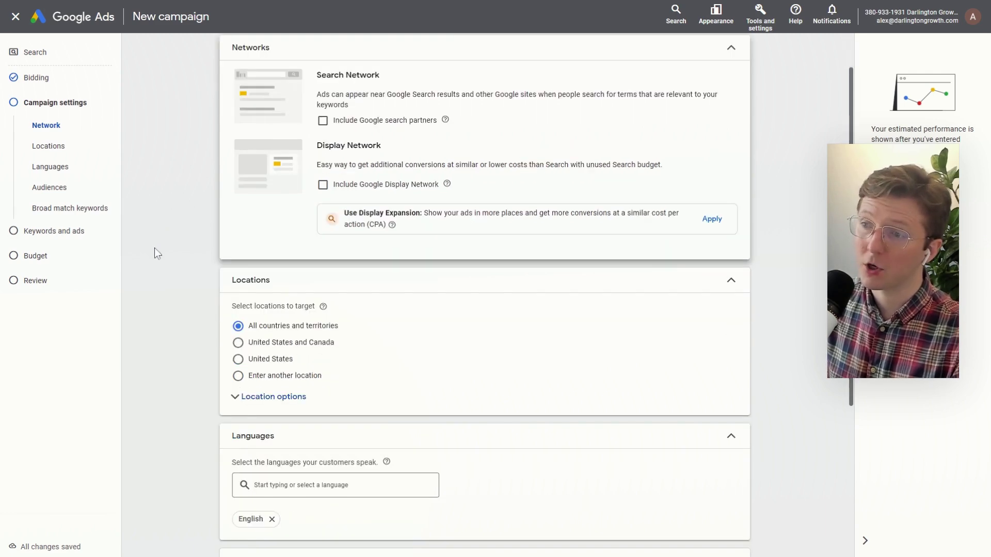
scroll(165, 232, "down", 1)
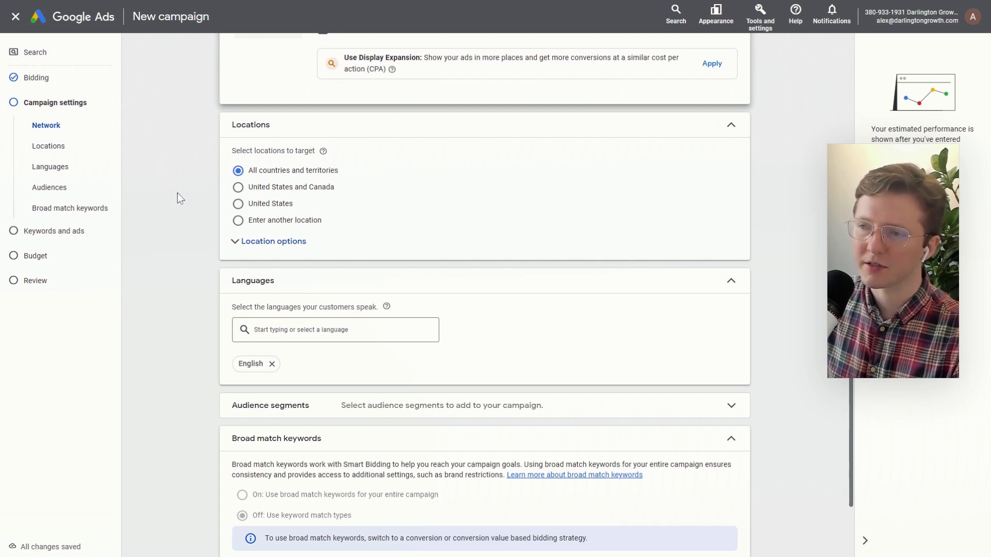
left_click(246, 204)
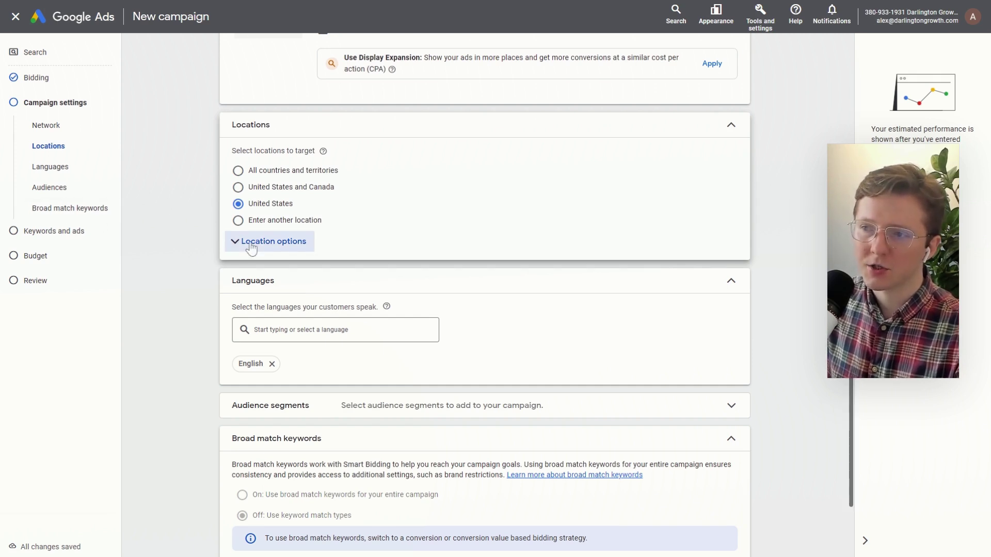
left_click(231, 243)
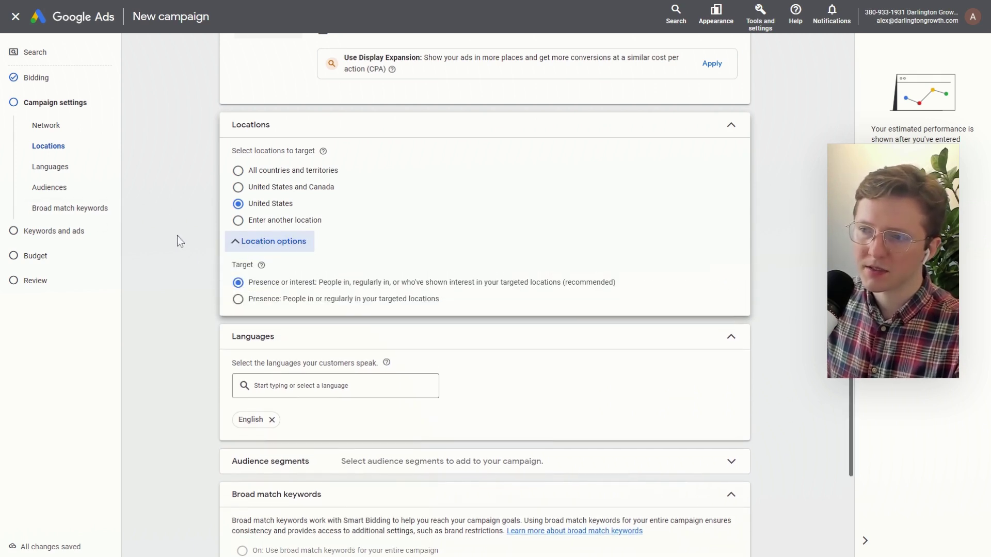
left_click(237, 300)
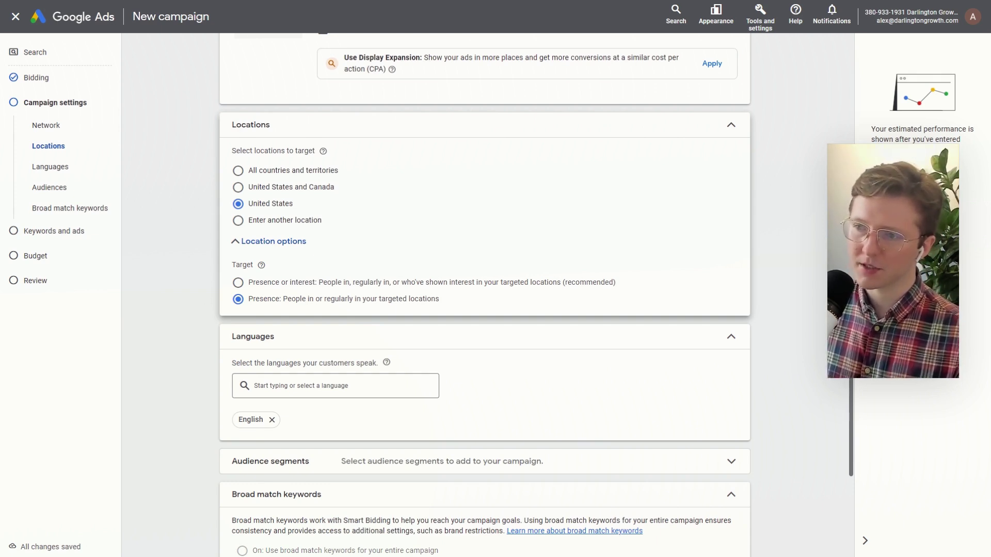
left_click_drag(443, 304, 227, 305)
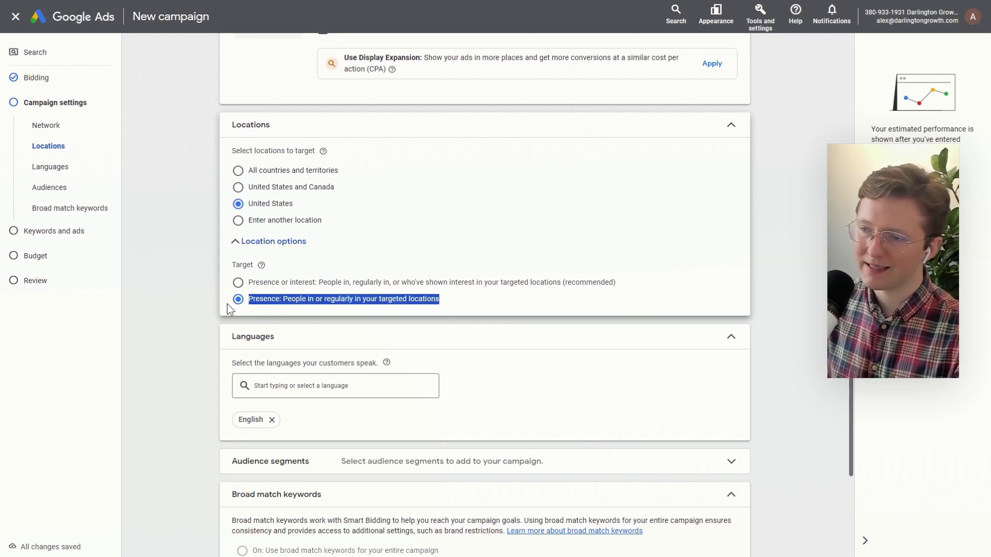
left_click(186, 326)
Step: Expand the additional campaign settings and open the ad rotation options
scroll(207, 308, "down", 3)
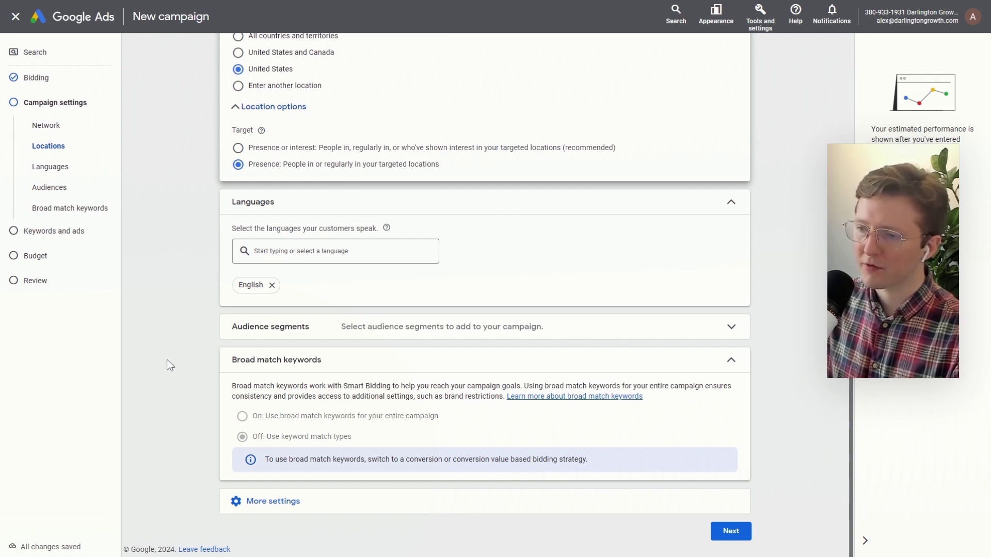
left_click(287, 500)
scroll(213, 444, "down", 3)
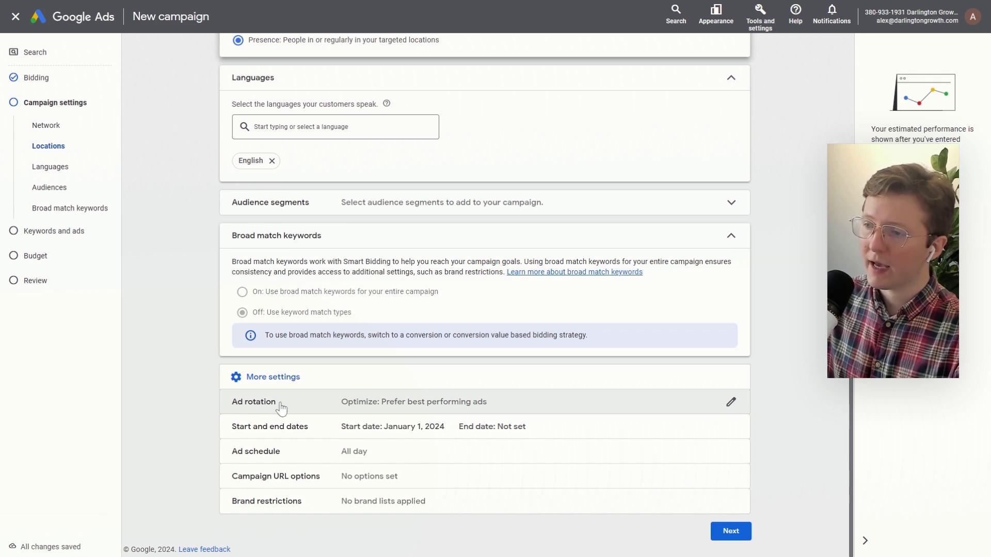
left_click(405, 411)
scroll(186, 385, "down", 2)
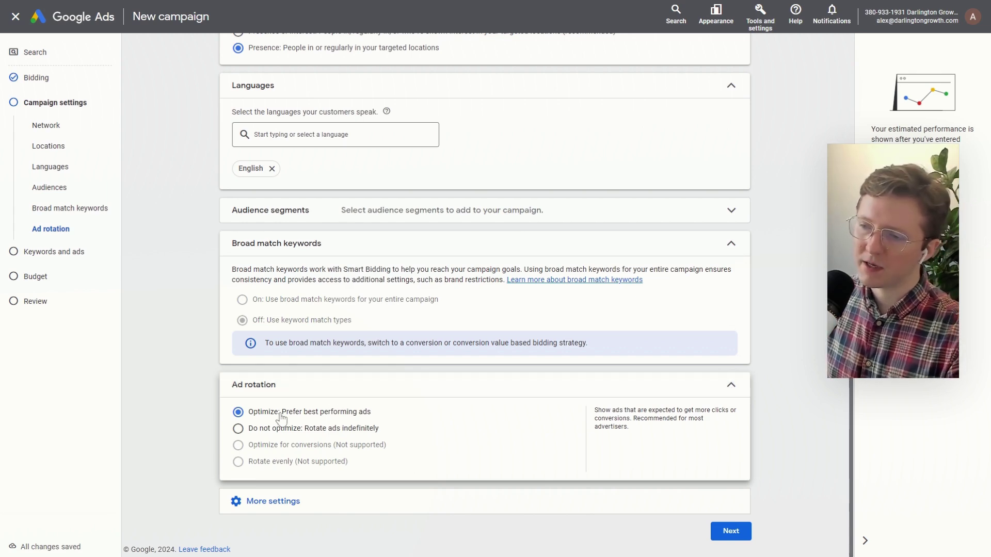
Step: Set the campaign's start date to Jan 2, 2024 in the start and end dates settings
left_click(281, 508)
scroll(243, 452, "down", 2)
left_click(289, 434)
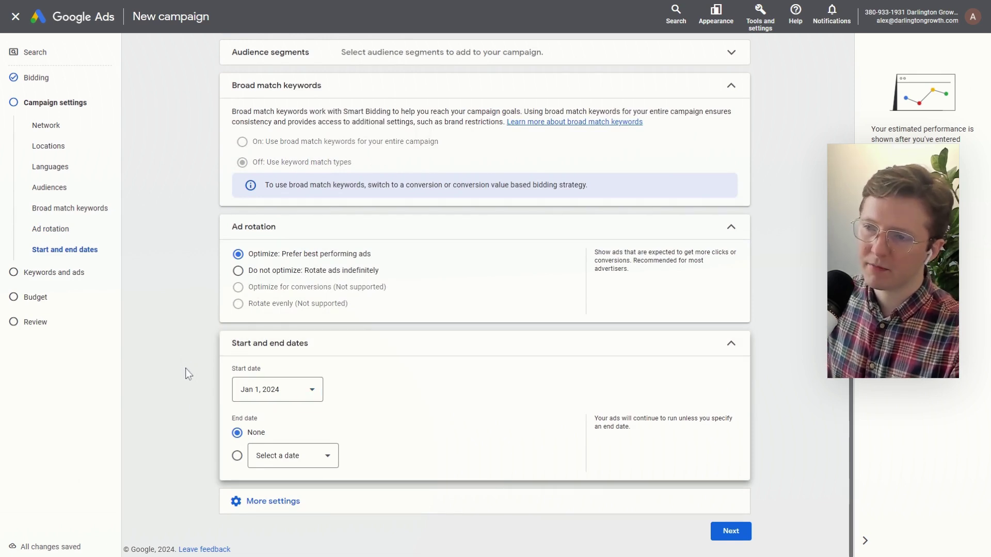
left_click(272, 393)
left_click(278, 300)
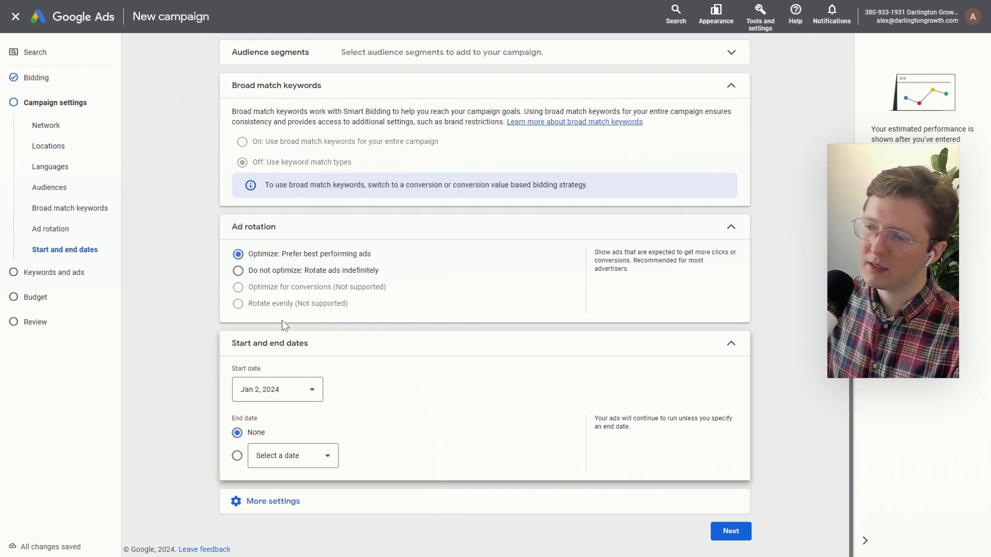
Step: Open the ad schedule settings, leave them at all days, and proceed to keywords and ads
left_click(350, 508)
scroll(200, 471, "down", 2)
left_click(263, 451)
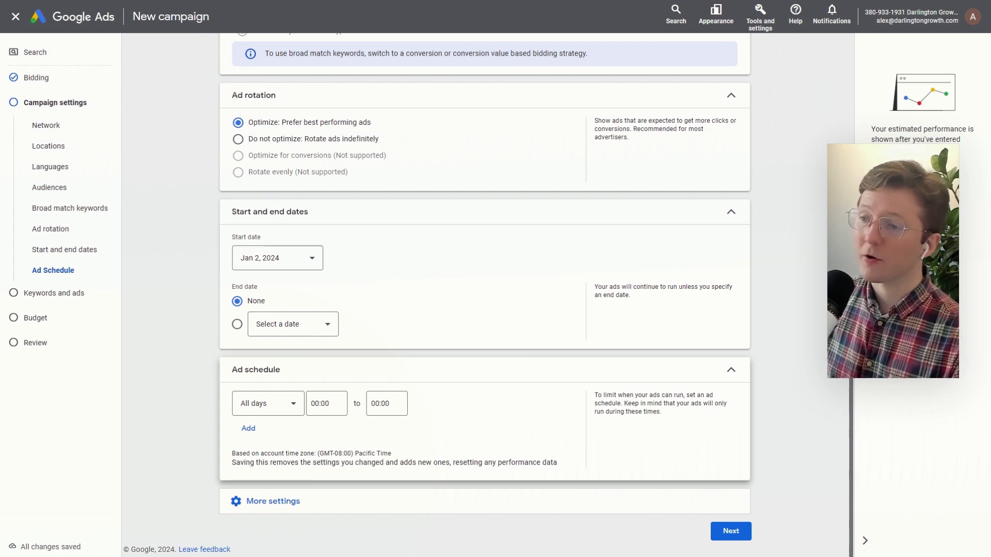
left_click(732, 533)
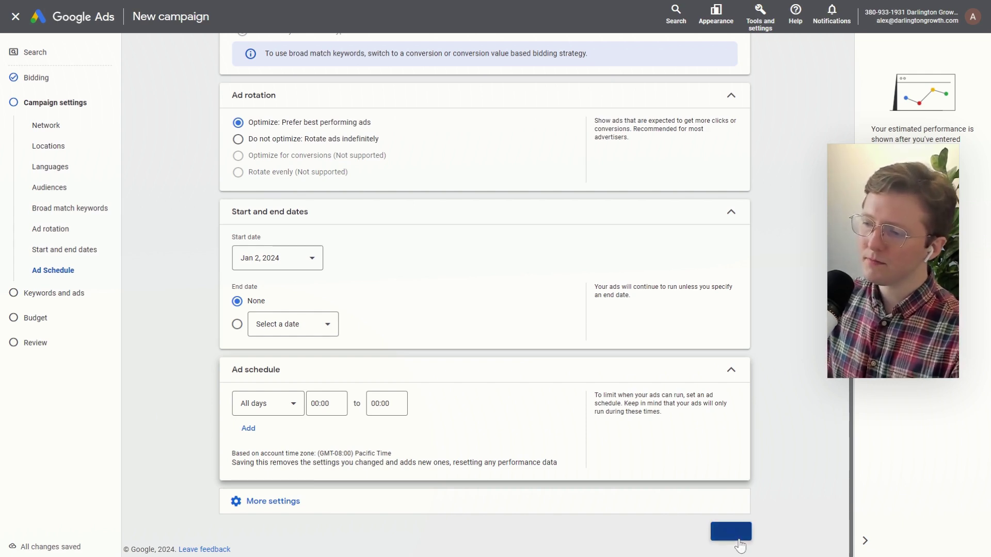
Step: Delete all suggested keywords from the ad group's keyword list
scroll(485, 377, "down", 4)
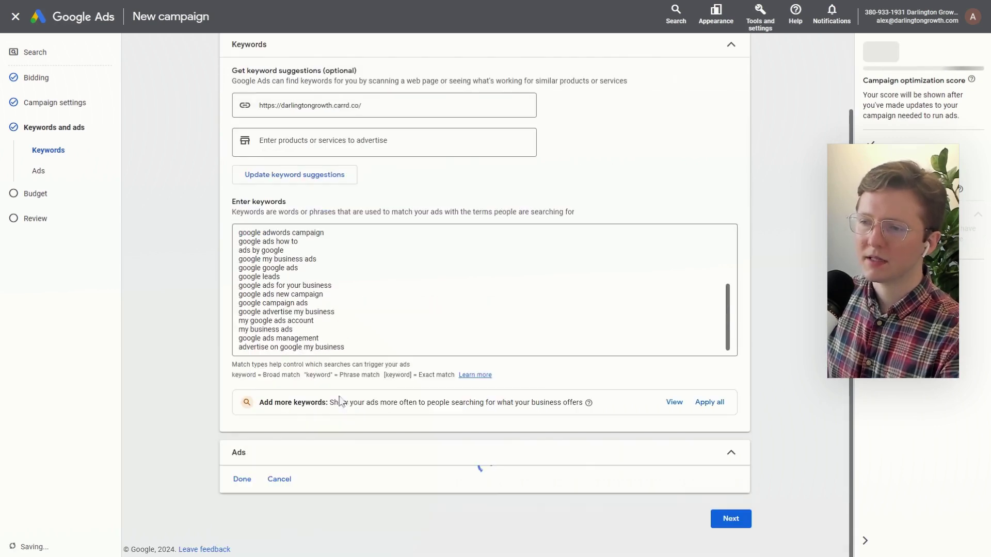
key("ctrl+a")
scroll(235, 219, "up", 1)
key("BackSpace")
left_click(199, 208)
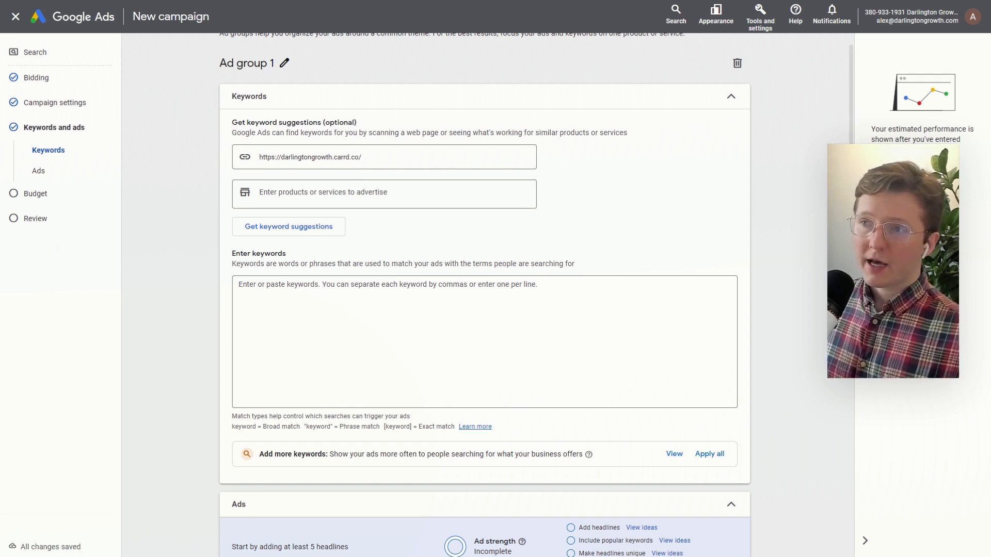
Step: Rename the ad group as Google Ads Coaching and copy the new name
left_click(286, 62)
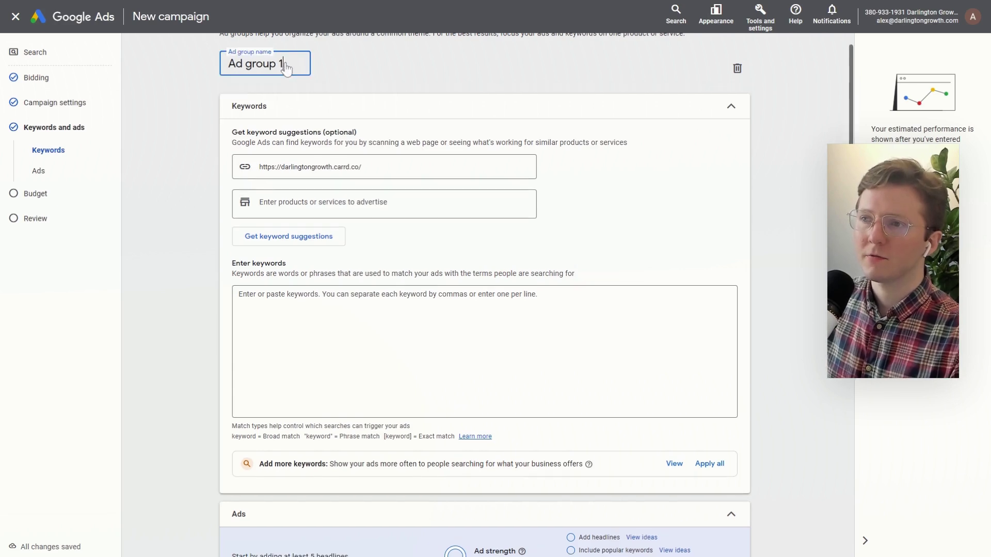
key("ctrl+a")
type("Goo")
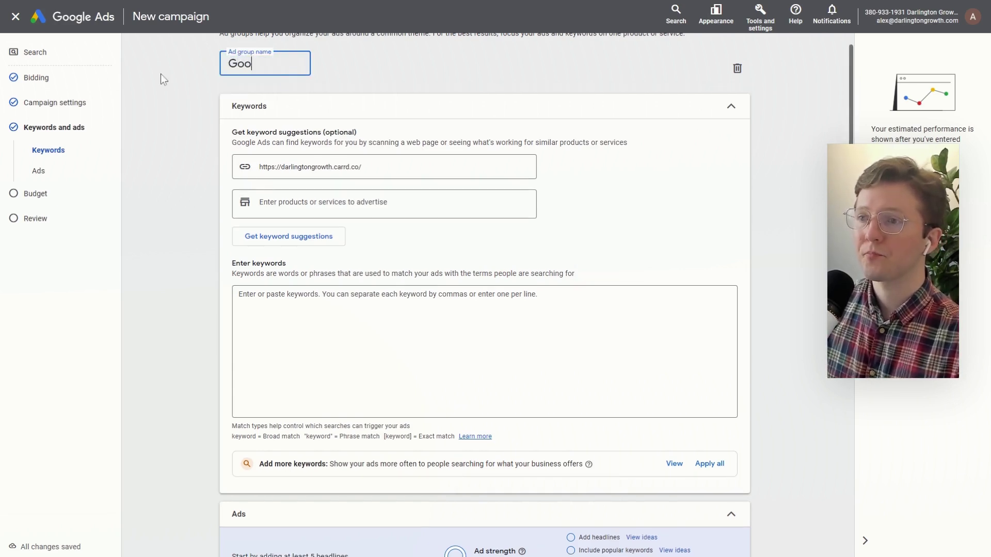
type("gle Ads Coaching")
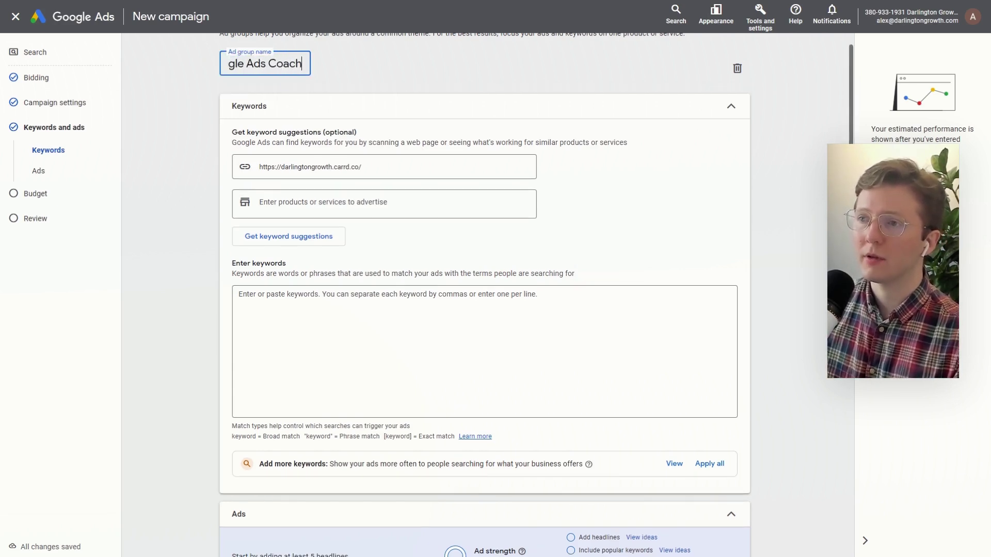
key("ctrl+a")
key("ctrl+c")
left_click(153, 189)
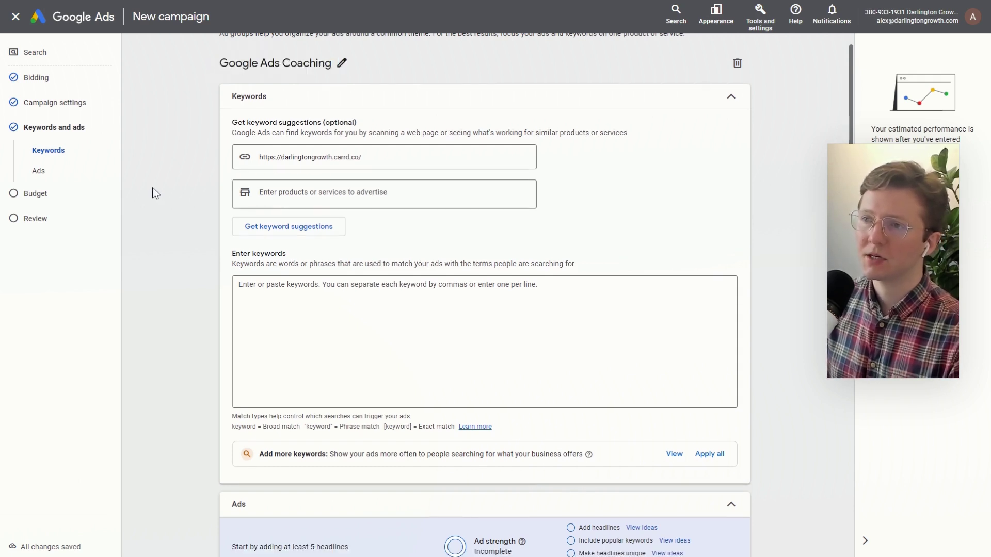
Step: Get keyword suggestions for the product or service Google Ads Coaching
left_click(288, 204)
key("ctrl+v")
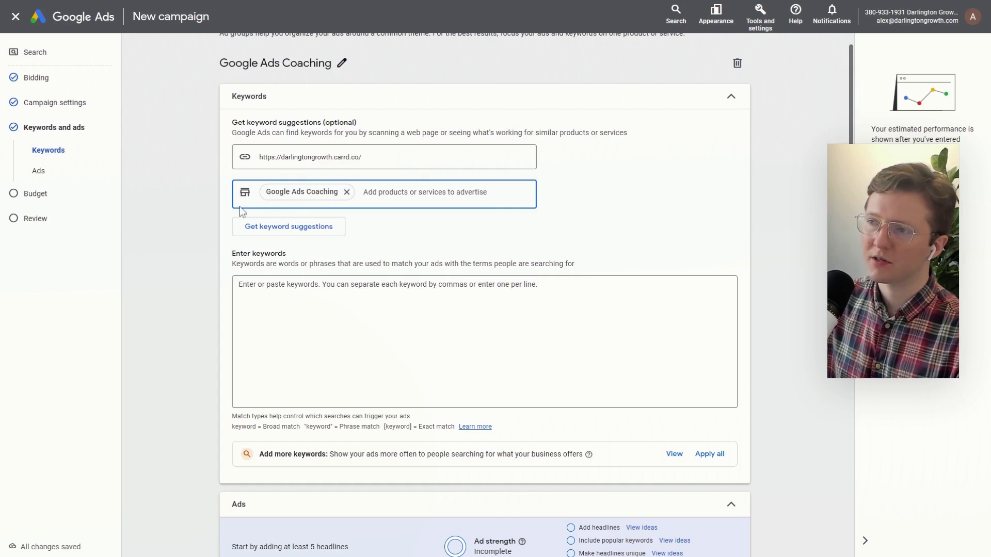
left_click(251, 233)
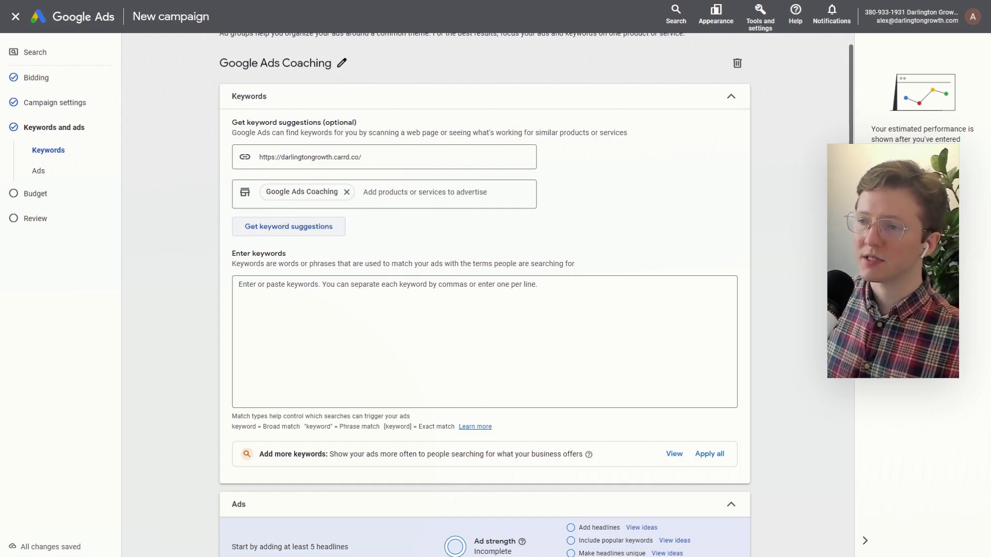
left_click(251, 233)
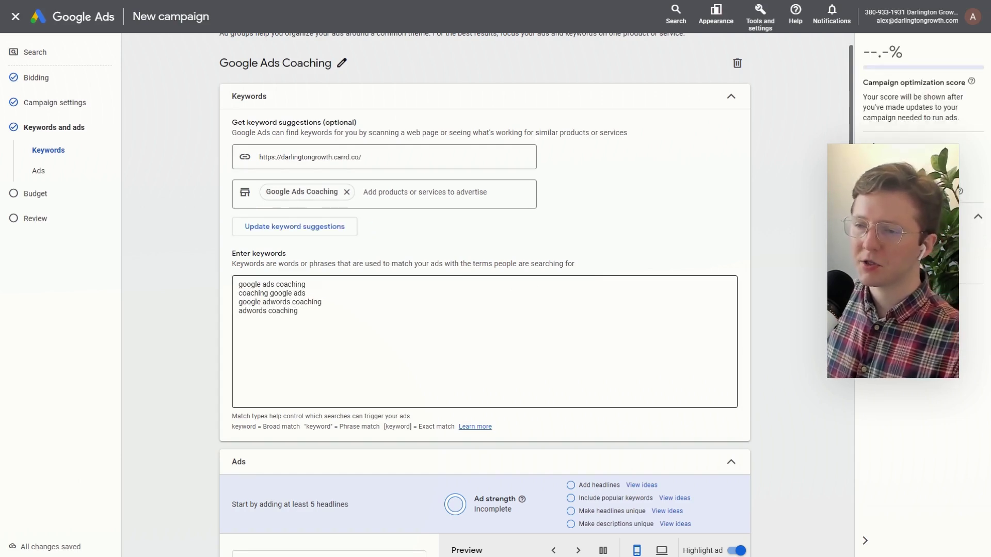
Step: Copy the suggested keyword google ads coaching onto a separate line below the suggested keyword list
left_click_drag(308, 285, 229, 279)
key("ctrl+c")
left_click(310, 312)
key("Return")
key("Return")
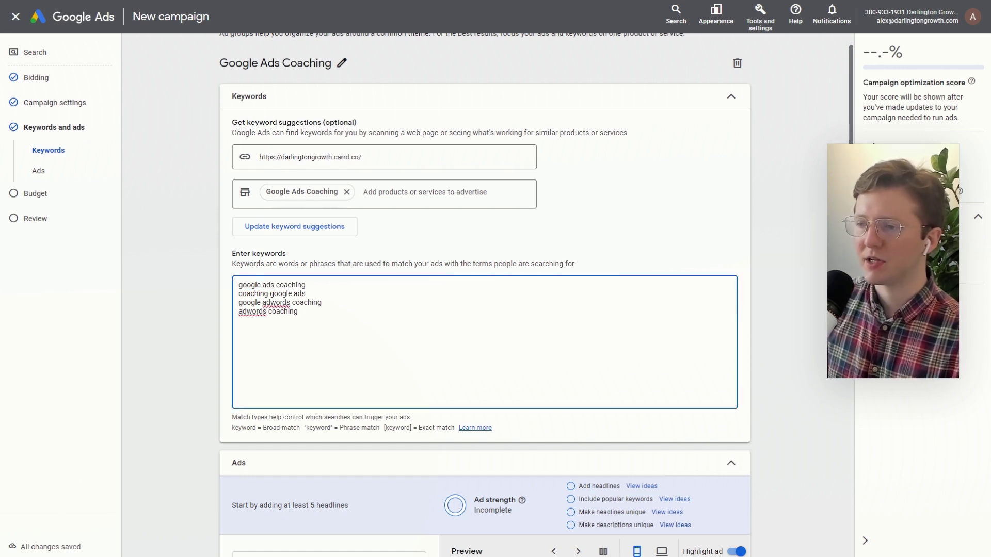
key("ctrl+v")
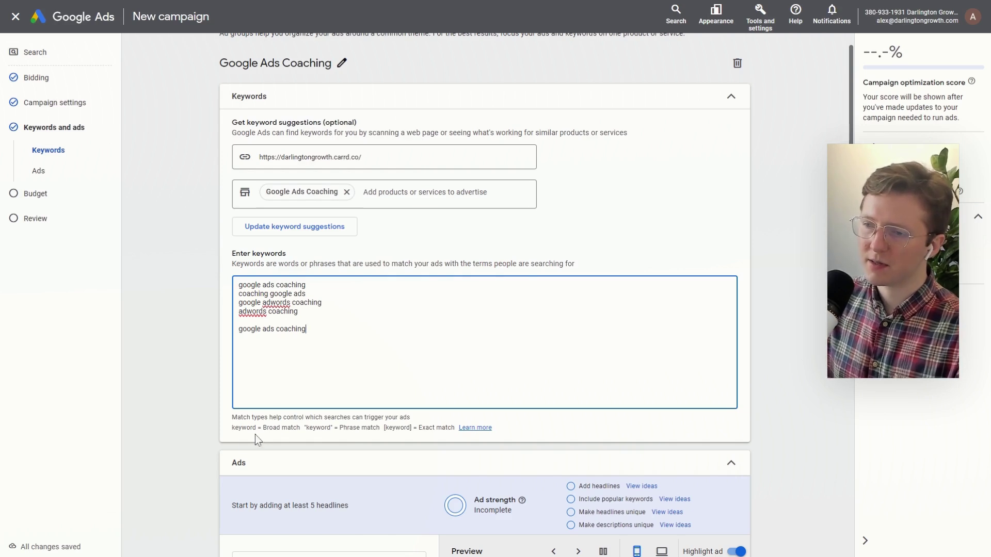
Step: Add the phrase match keyword "google ads coaching" and the exact match keyword [google ads coaching] beneath the copied broad match keyword
left_click_drag(231, 428, 458, 430)
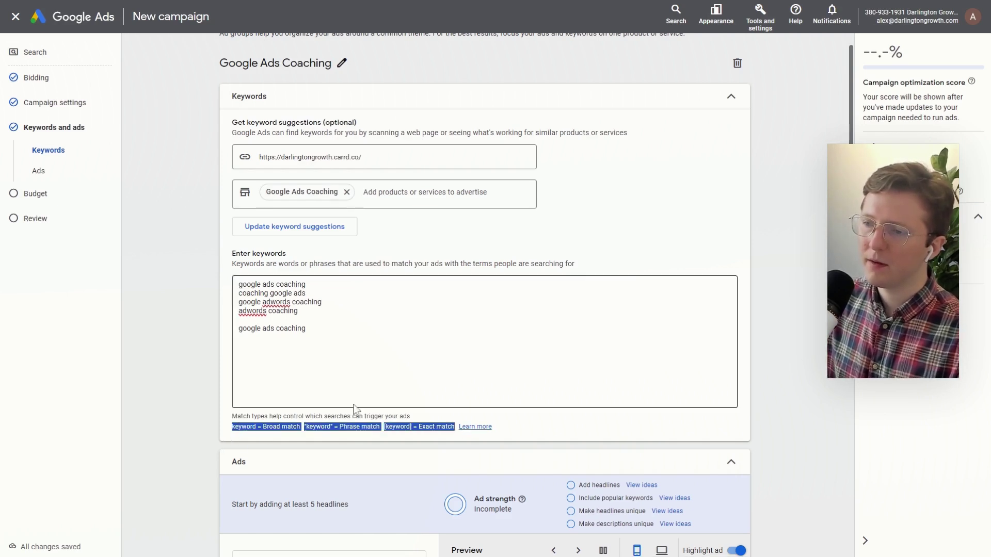
left_click(333, 341)
key("shift+Home")
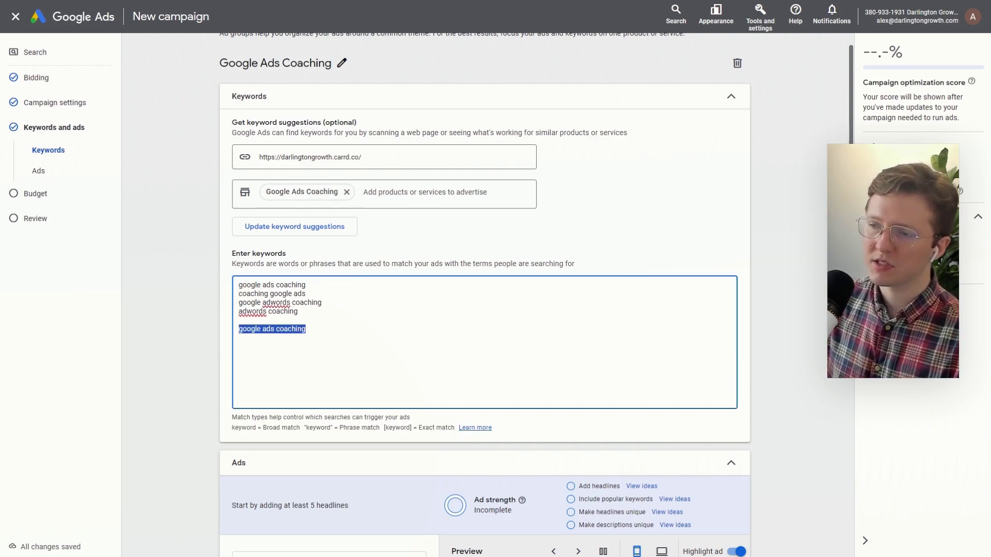
key("Left")
key("Return")
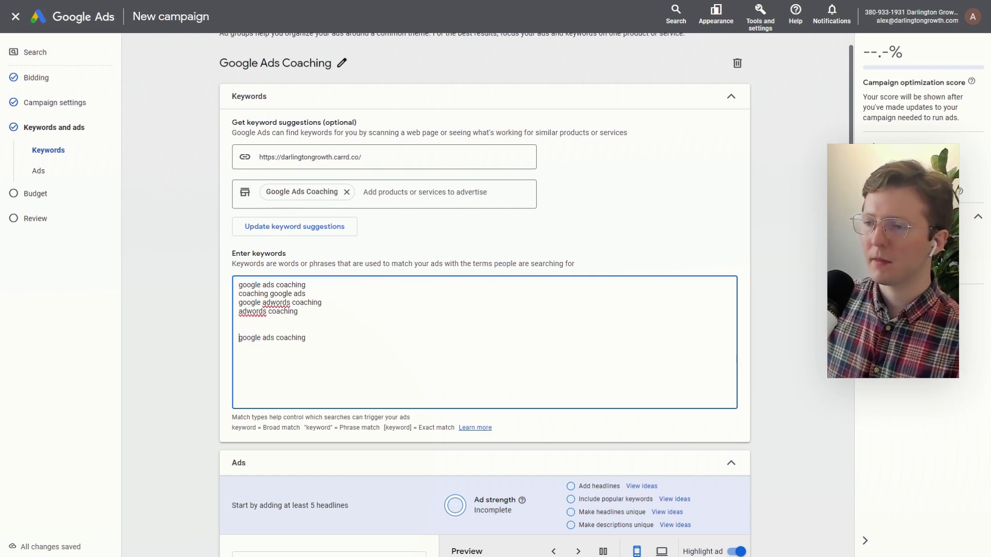
type("\"google ads coaching")
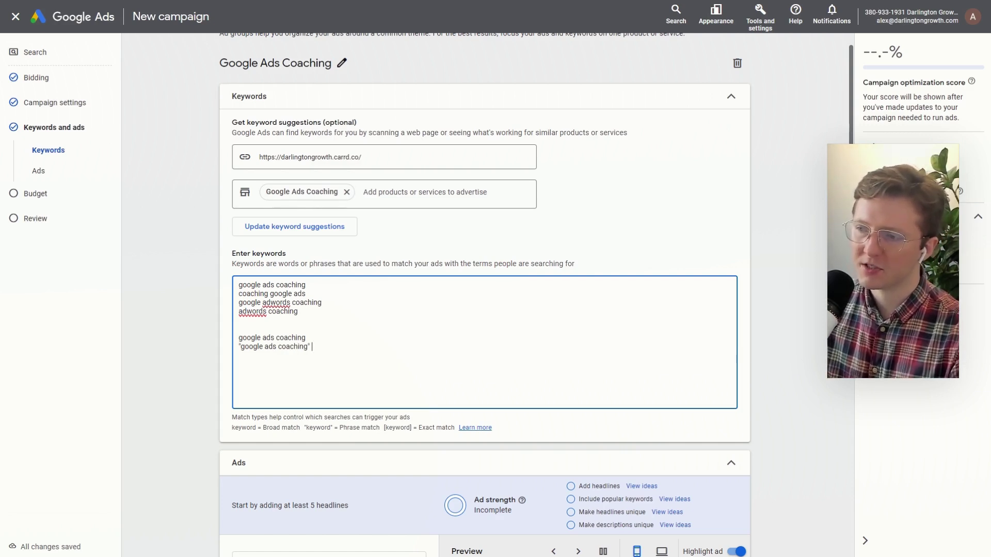
type("\"")
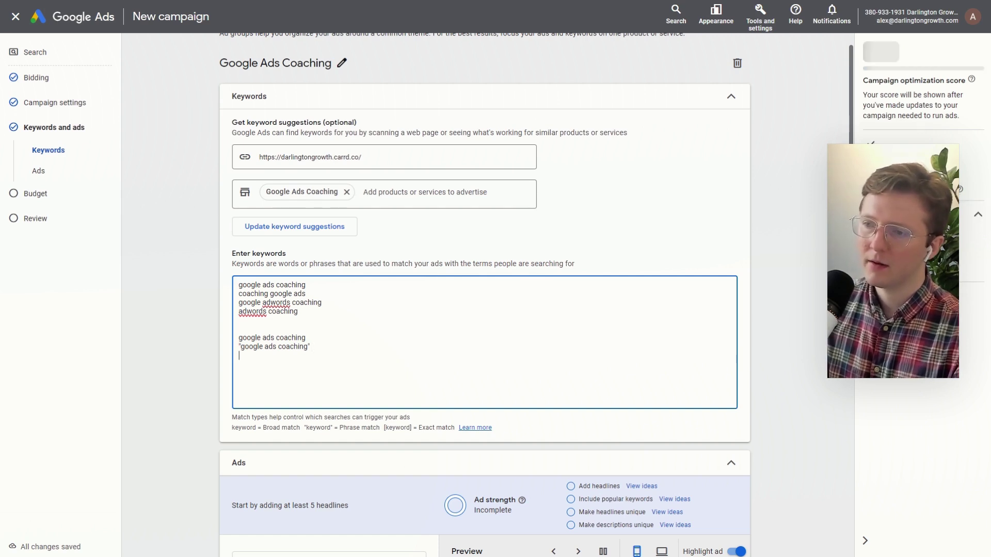
key("Return")
type("[google ads ")
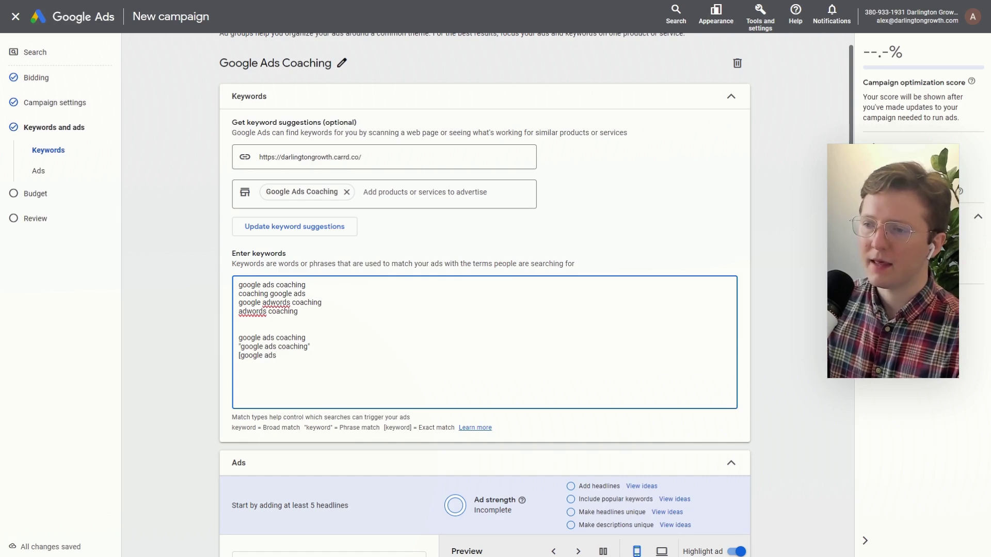
type("coaching]")
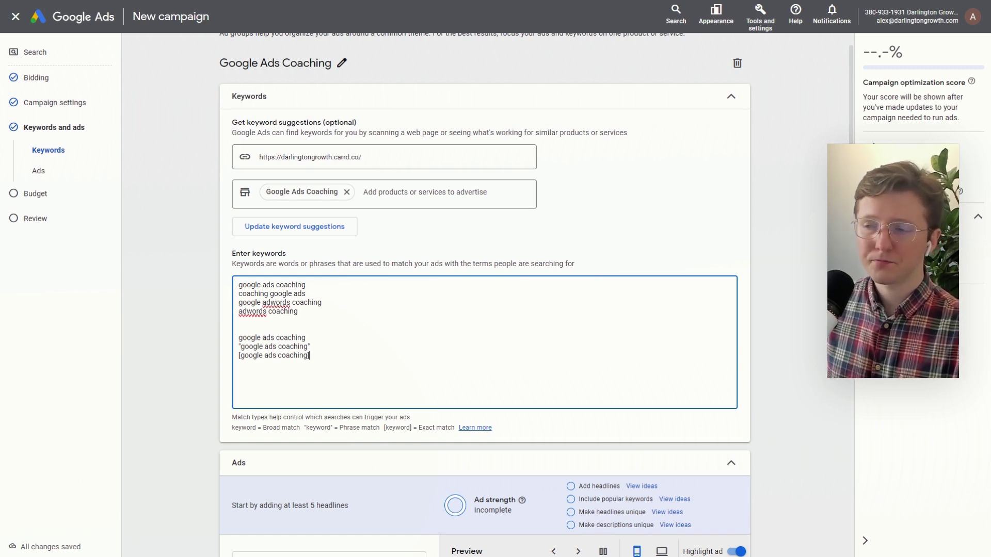
Step: Delete the duplicate and other suggested keywords, keeping only the broad, phrase and exact match versions of google ads coaching
left_click_drag(306, 338, 236, 330)
key("BackSpace")
key("BackSpace")
key("BackSpace")
left_click_drag(308, 312, 236, 295)
key("BackSpace")
key("BackSpace")
left_click(217, 343)
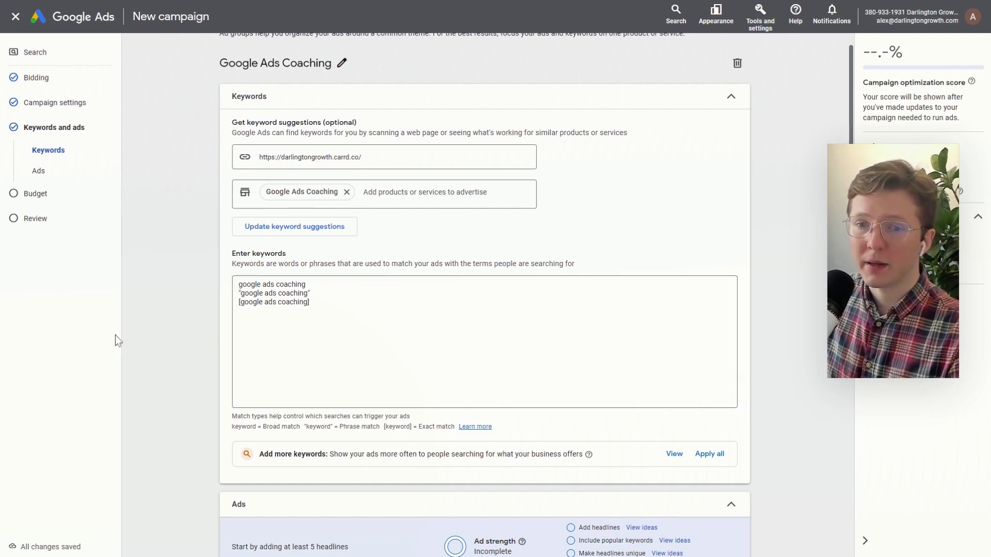
Step: Set the ad's display path to google-ads / coaching
scroll(178, 307, "down", 8)
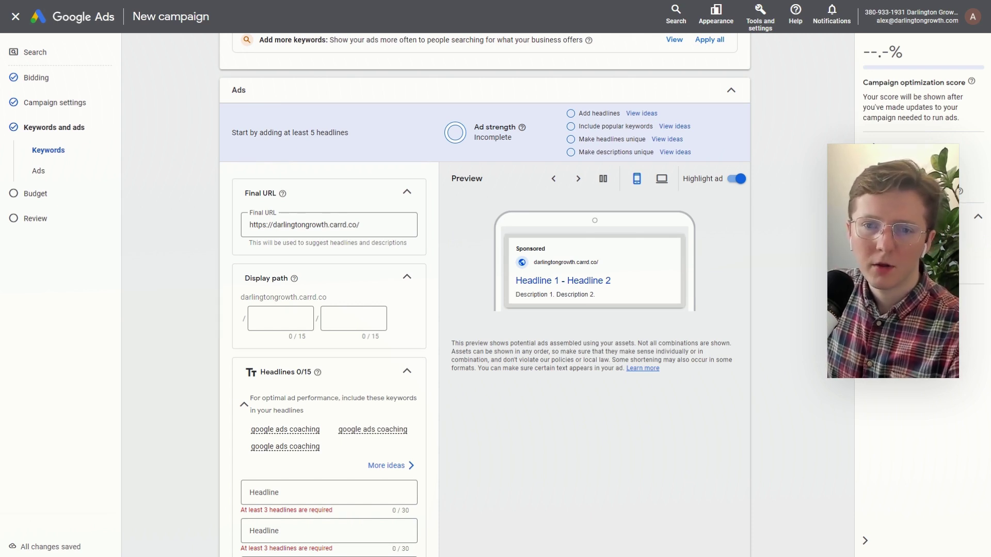
left_click_drag(239, 198, 289, 199)
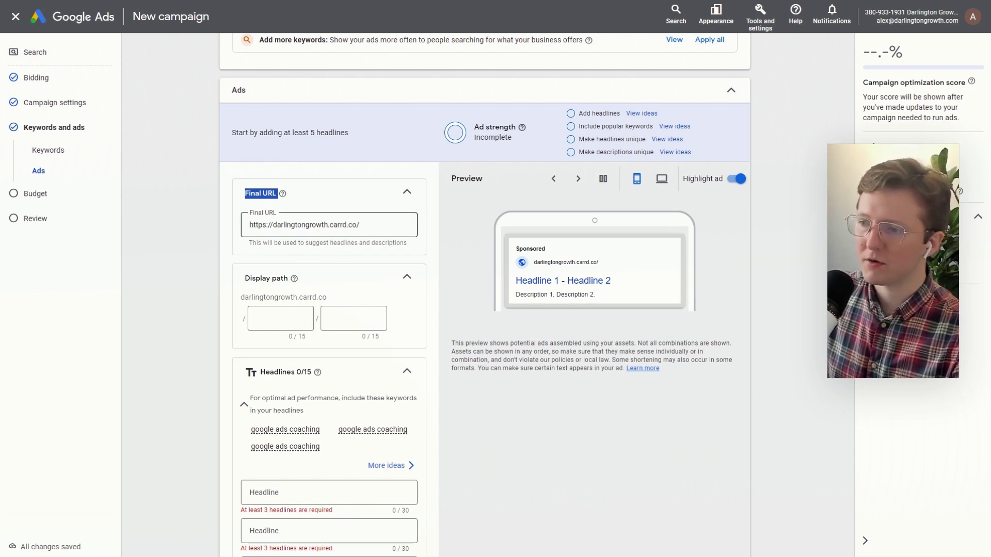
left_click(189, 278)
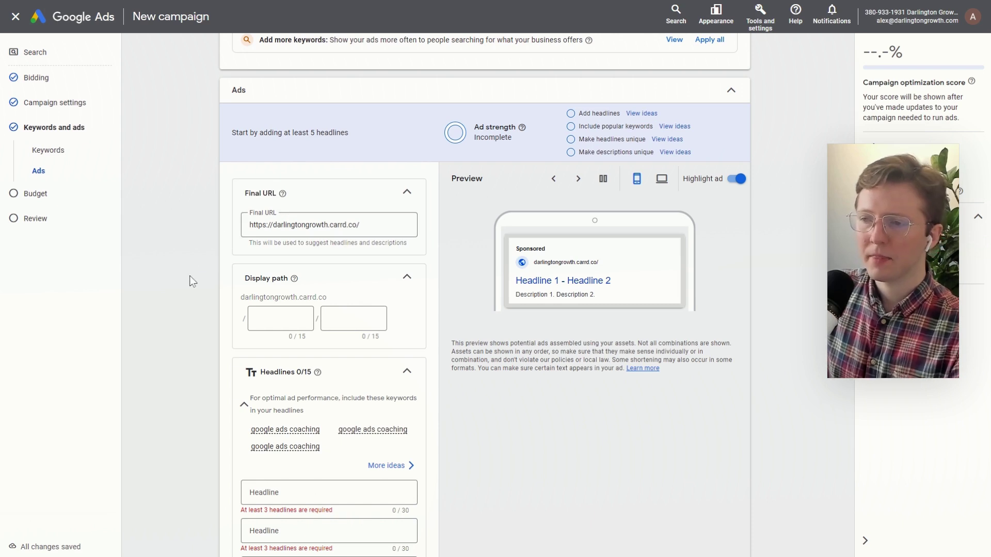
left_click_drag(342, 453, 251, 431)
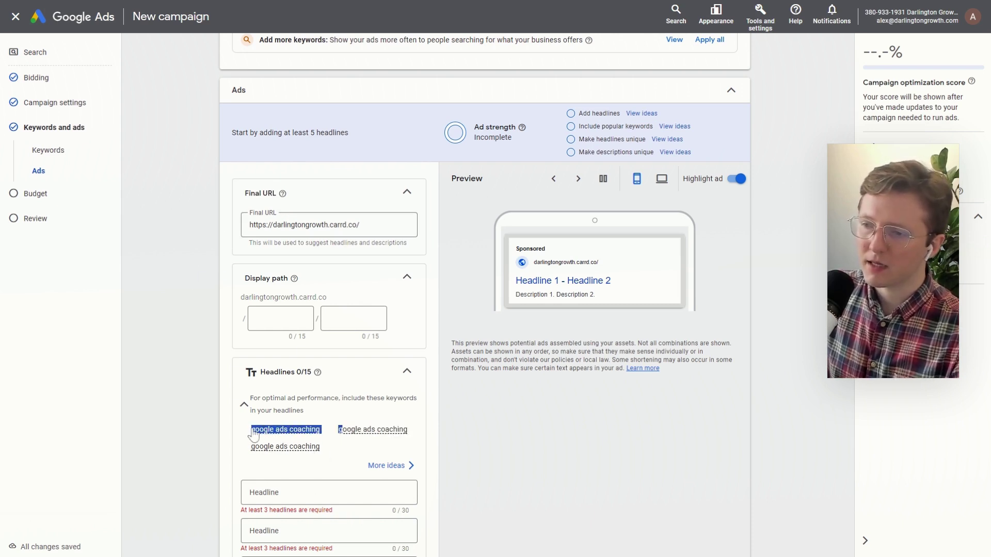
left_click(210, 427)
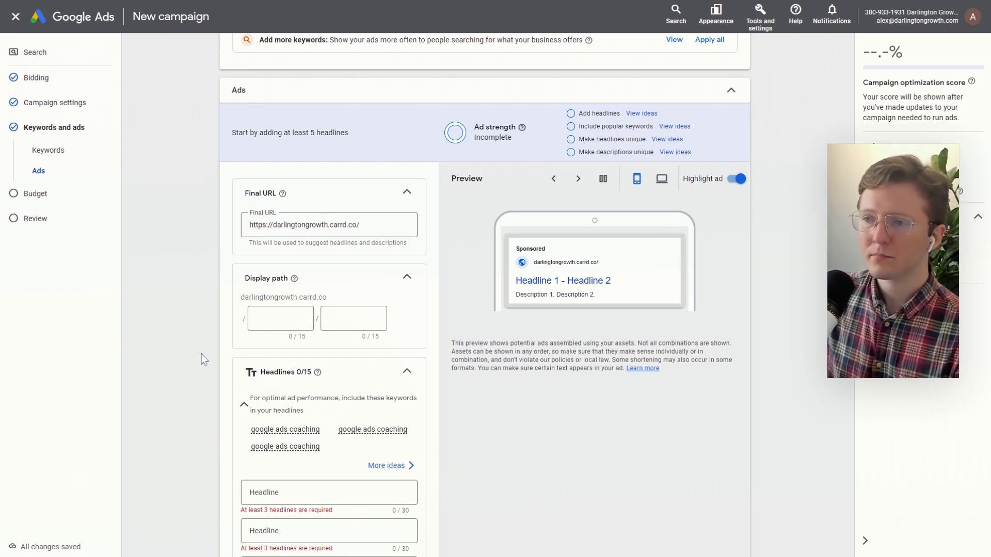
left_click(282, 319)
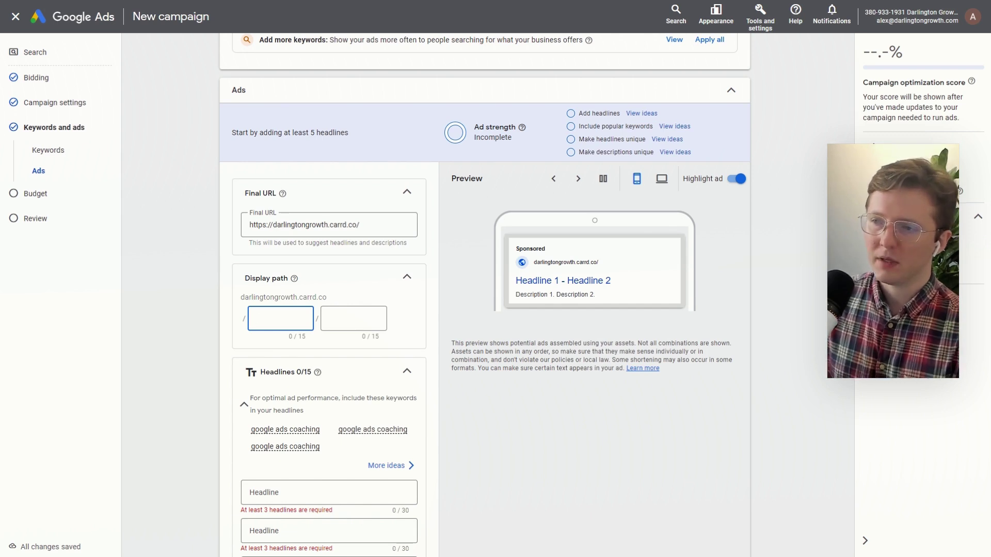
type("google-ads")
key("Tab")
type("coaching")
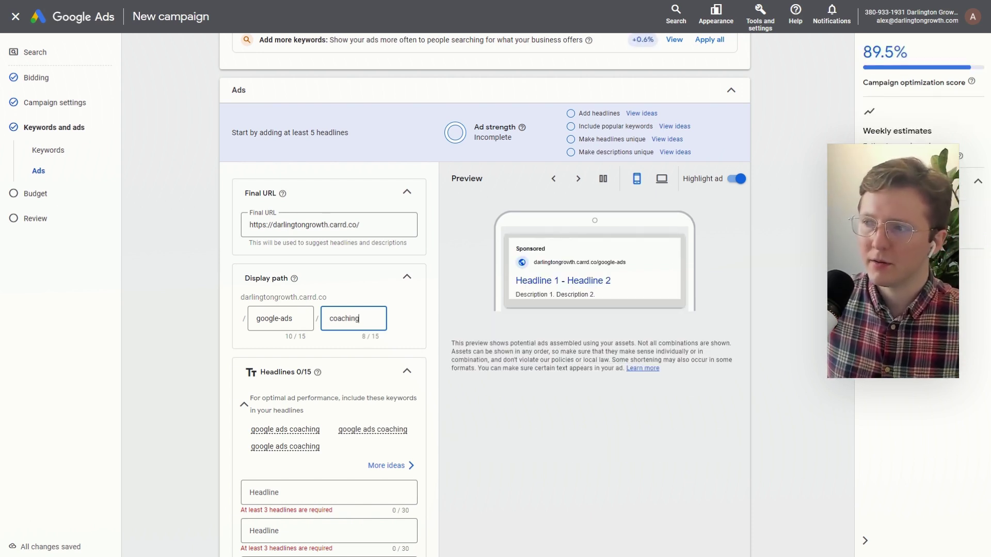
left_click(631, 262)
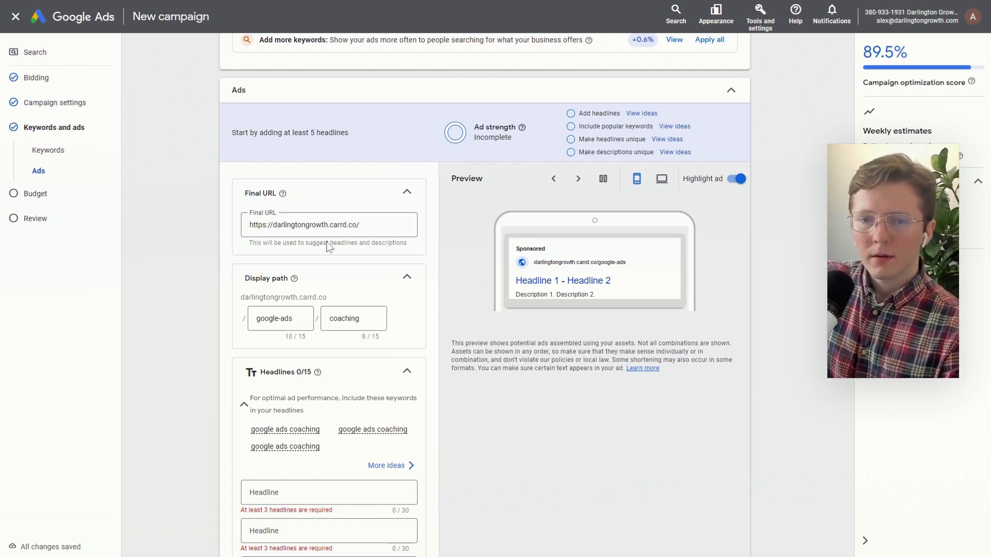
Step: Open the ad's first empty headline field for editing
scroll(324, 232, "down", 5)
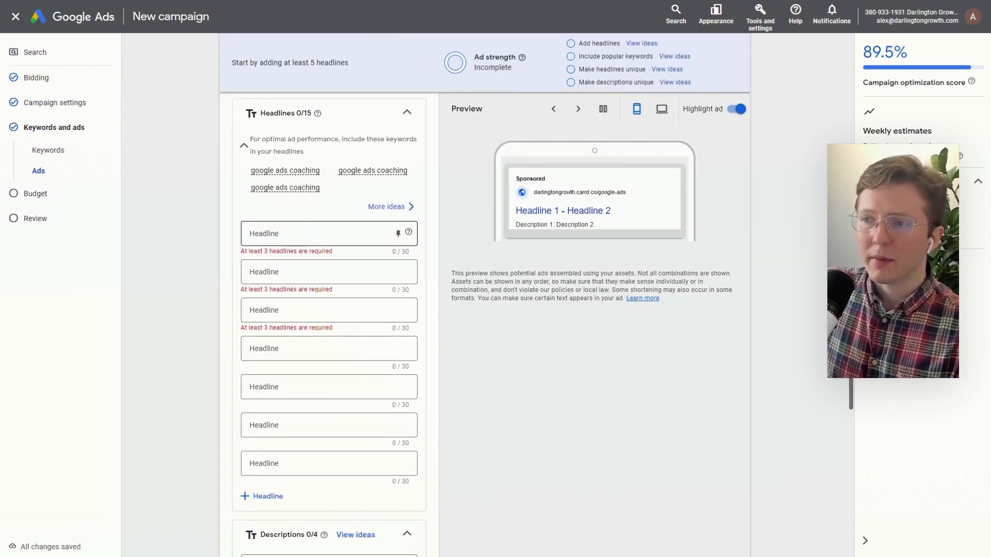
scroll(281, 247, "down", 1)
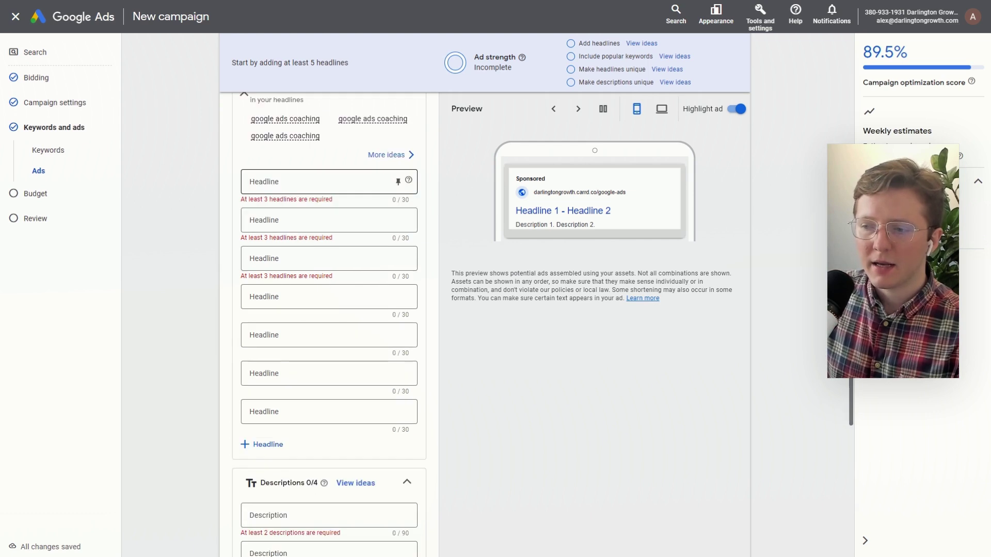
left_click(276, 185)
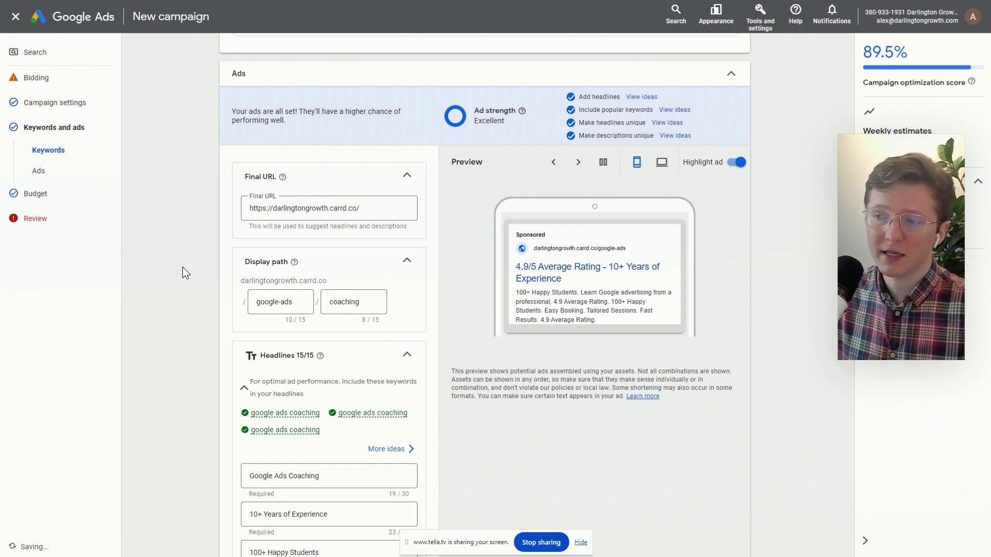
Step: Review the ad's headlines, display path, suggested headline keywords and ad strength checklist
scroll(187, 270, "down", 8)
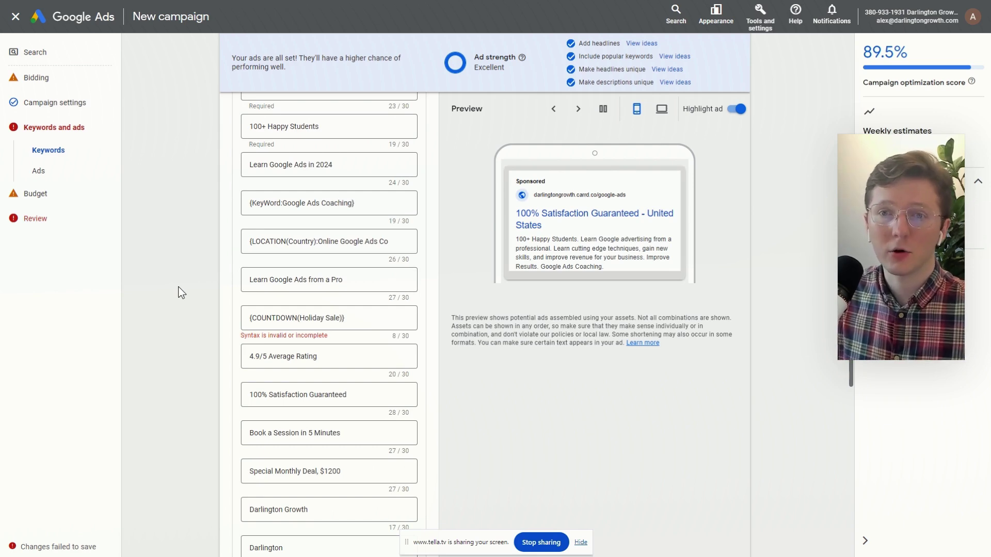
scroll(309, 290, "up", 4)
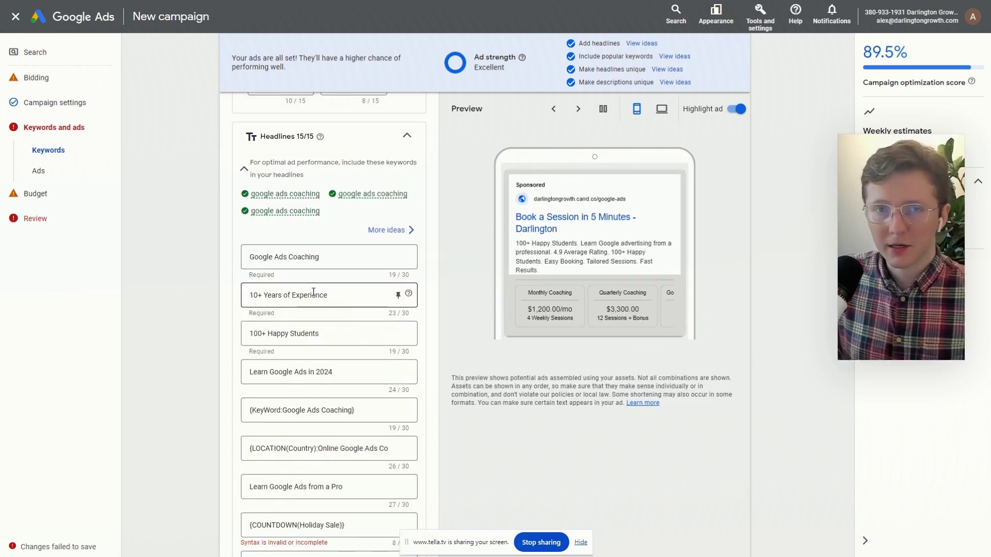
left_click(313, 293)
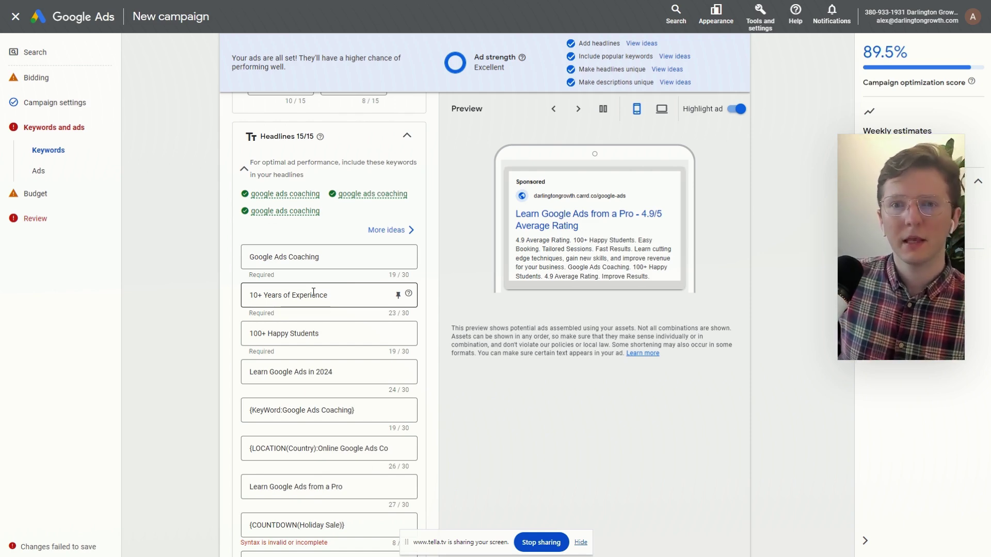
scroll(347, 274, "up", 10)
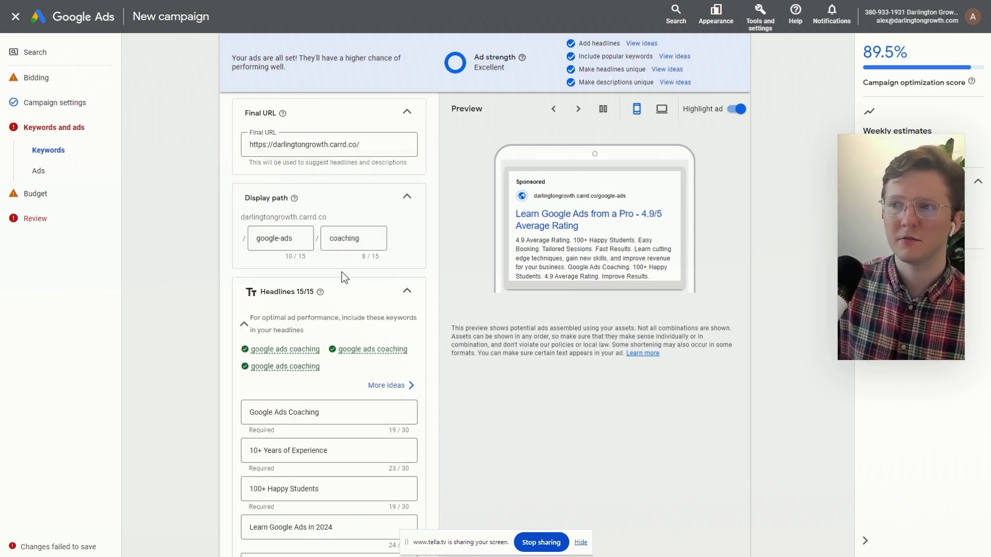
scroll(373, 258, "down", 7)
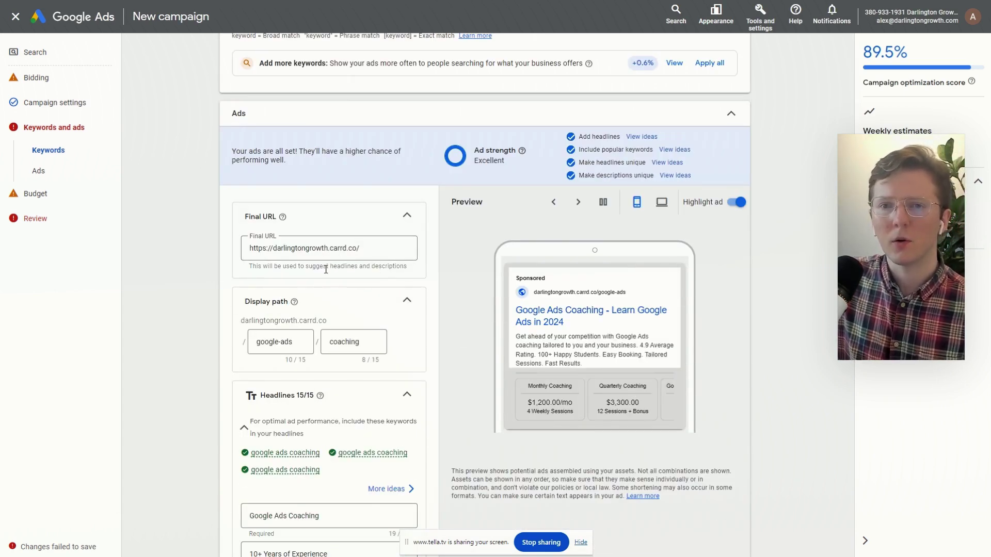
left_click_drag(334, 472, 250, 455)
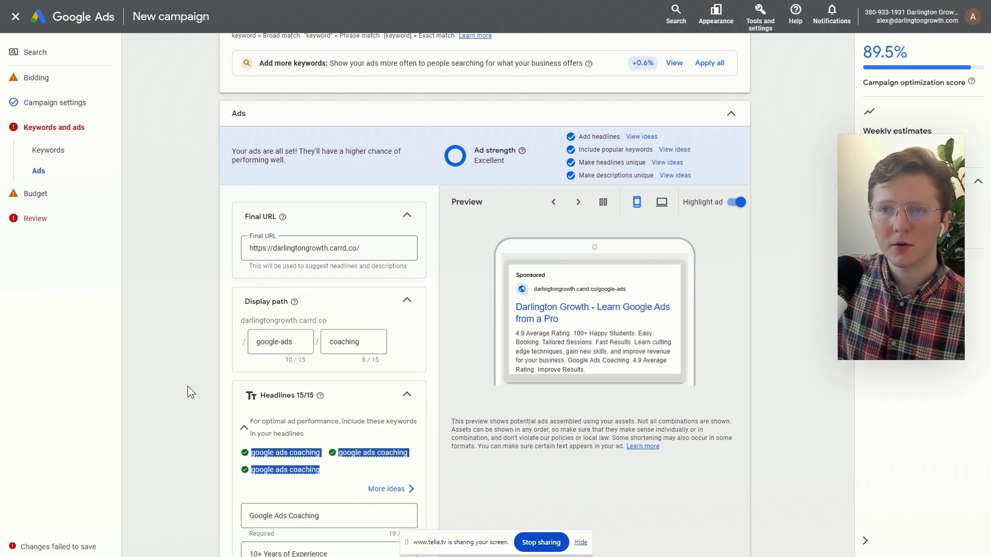
left_click(191, 391)
left_click_drag(700, 176, 398, 173)
left_click(398, 174)
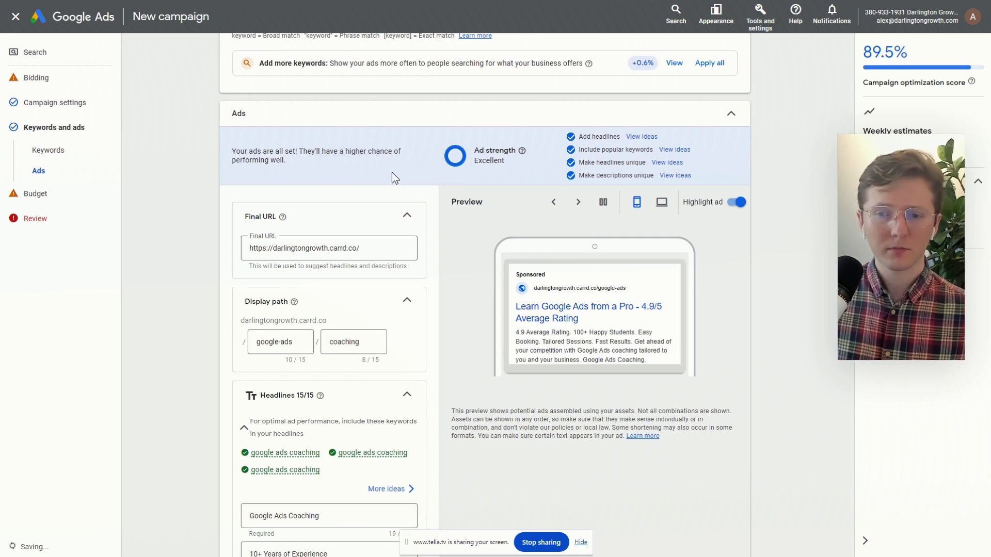
scroll(392, 172, "down", 9)
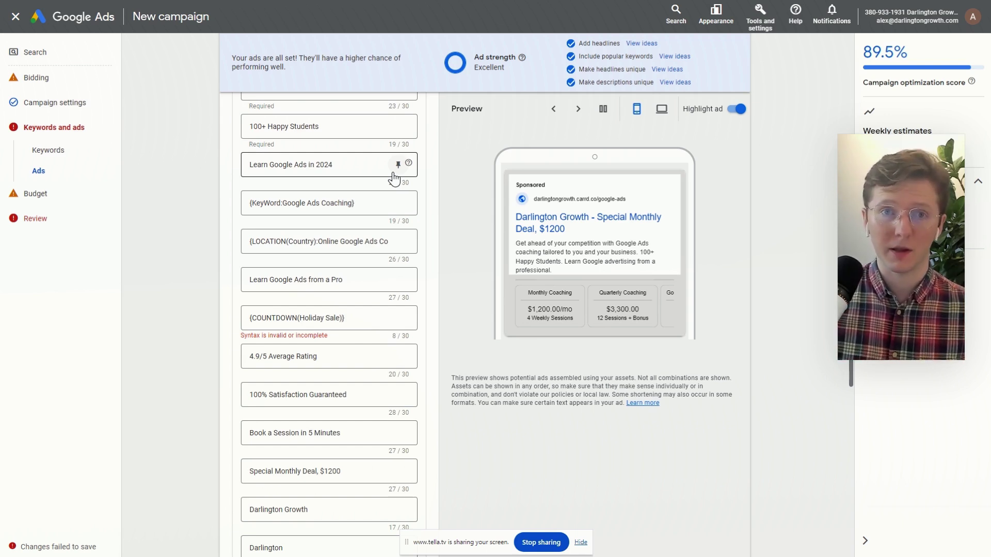
scroll(394, 179, "up", 9)
left_click_drag(360, 248, 242, 243)
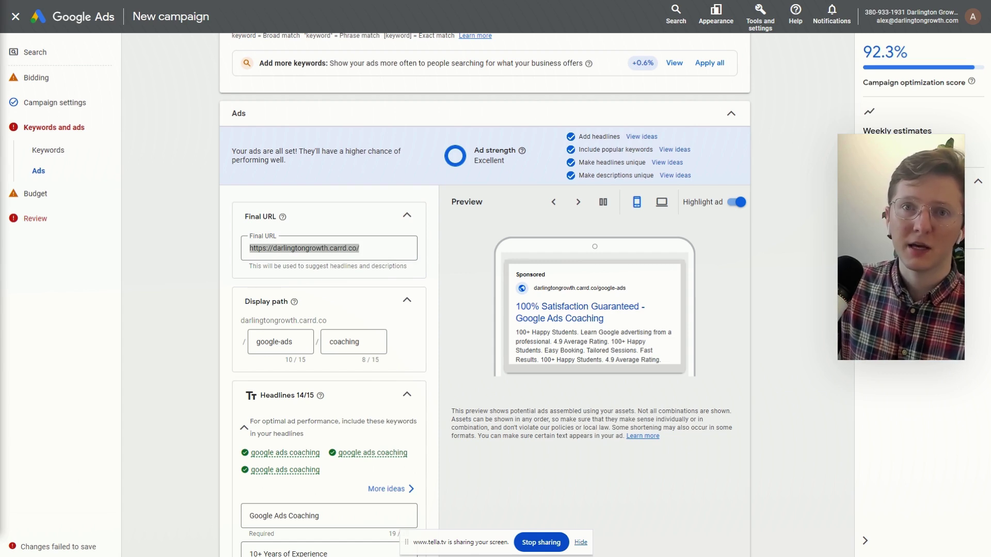
key("alt+Tab")
type("https://darlingtoncoaching.carrd.co/")
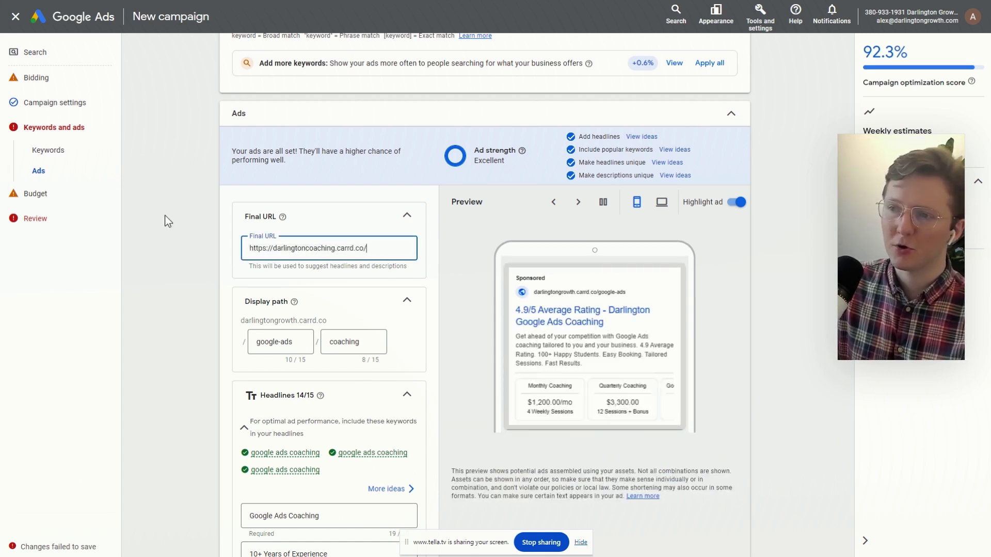
left_click(165, 209)
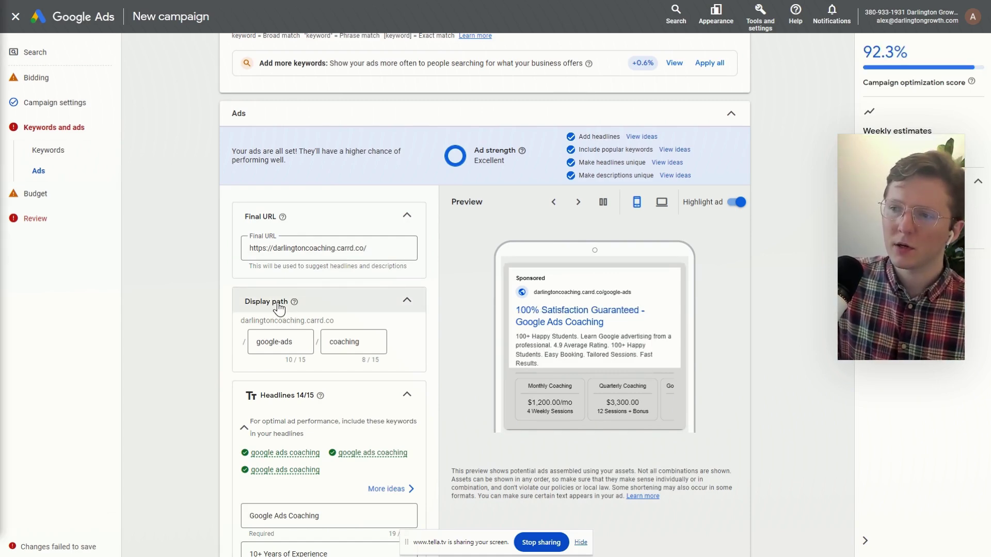
Step: Try shoes / basketball as the ad's display path and clear the second part
left_click(292, 342)
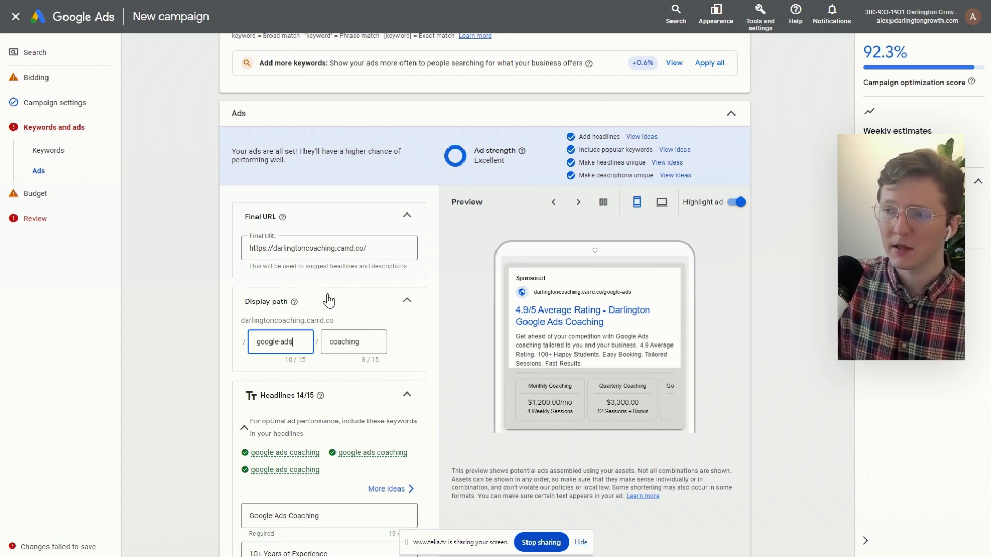
left_click(227, 348)
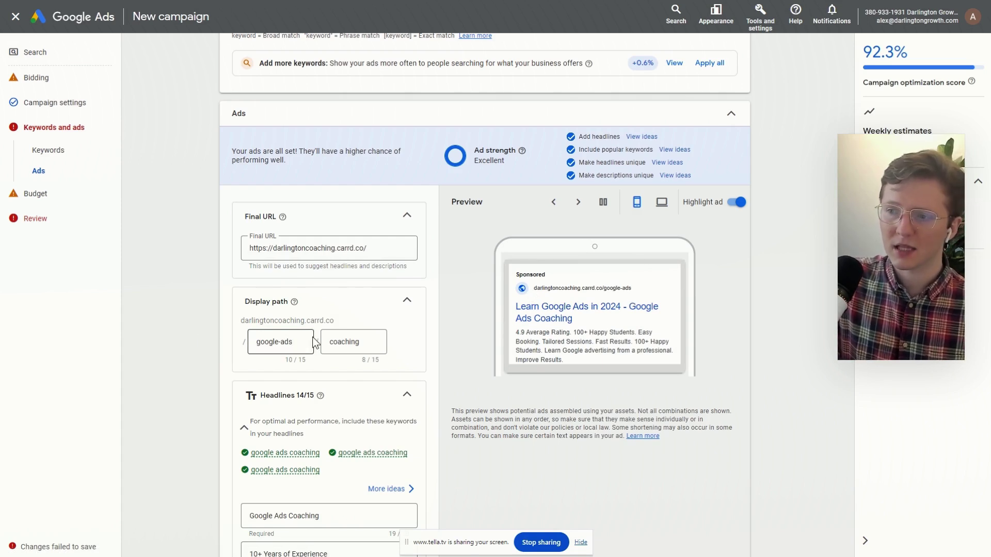
left_click(374, 342)
double_click(374, 342)
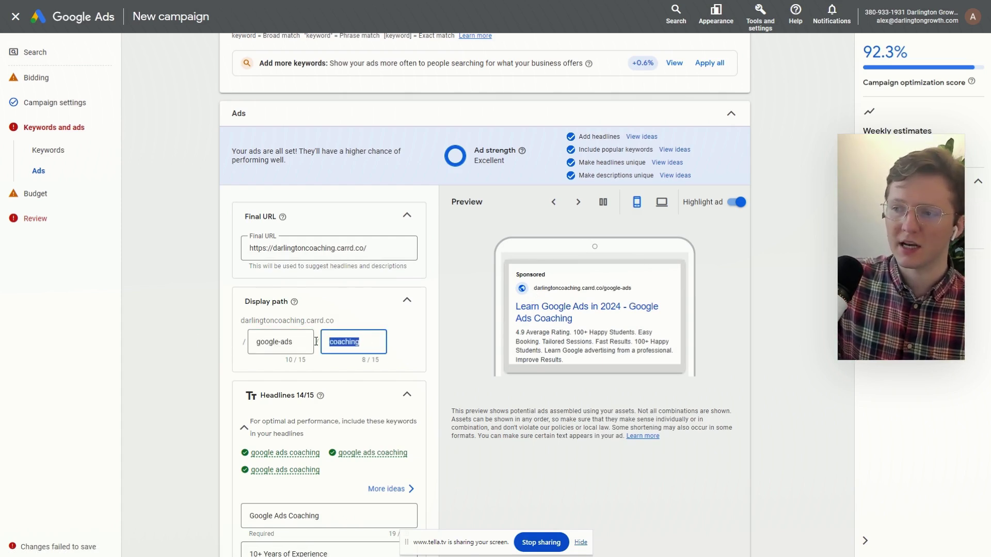
triple_click(290, 336)
type("busne")
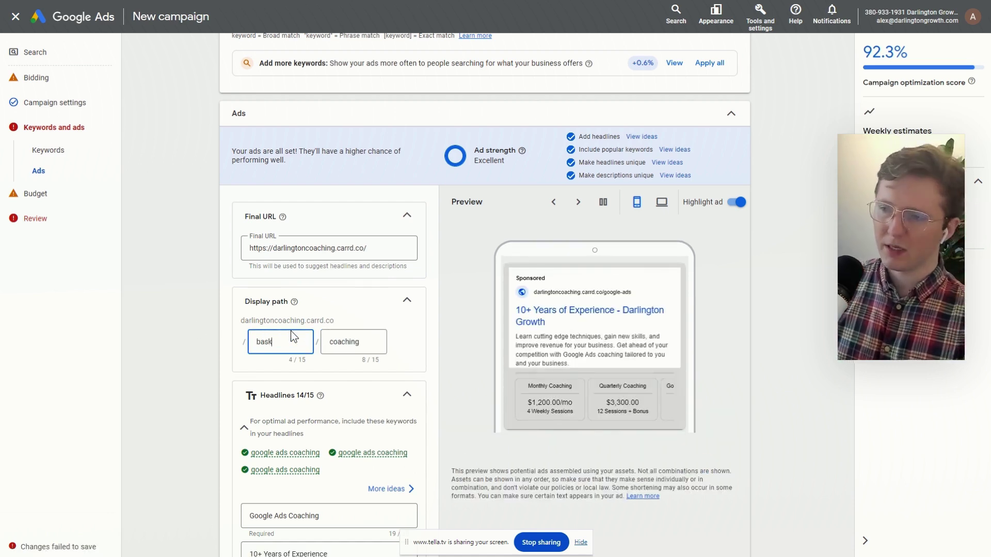
key("BackSpace")
key("BackSpace")
key("BackSpace")
key("BackSpace")
type("hoes")
key("Tab")
type("bask")
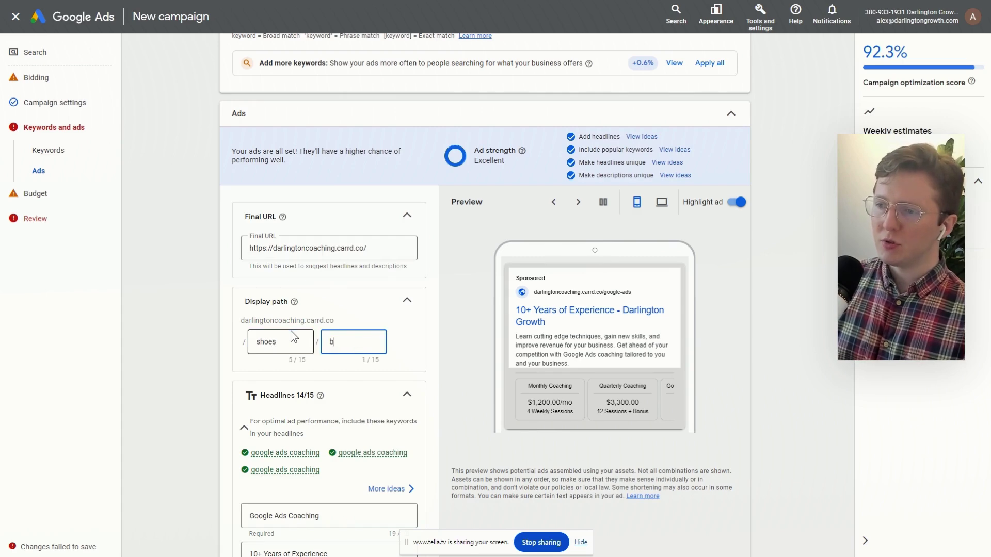
type("etball")
key("ctrl+a")
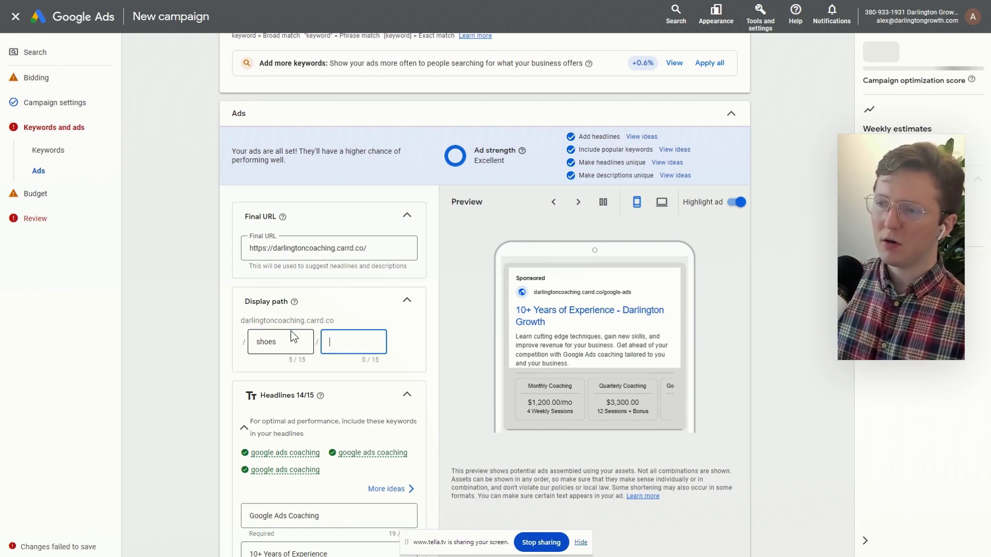
key("BackSpace")
Step: Change the first part of the display path to chairs and leave the second part empty
left_click(279, 340)
key("ctrl+a")
type("chairs")
key("Tab")
type("outdoo")
key("ctrl+a")
key("BackSpace")
Step: Set the ad's display path to coaching / google-ads
left_click(277, 343)
left_click_drag(277, 343, 235, 335)
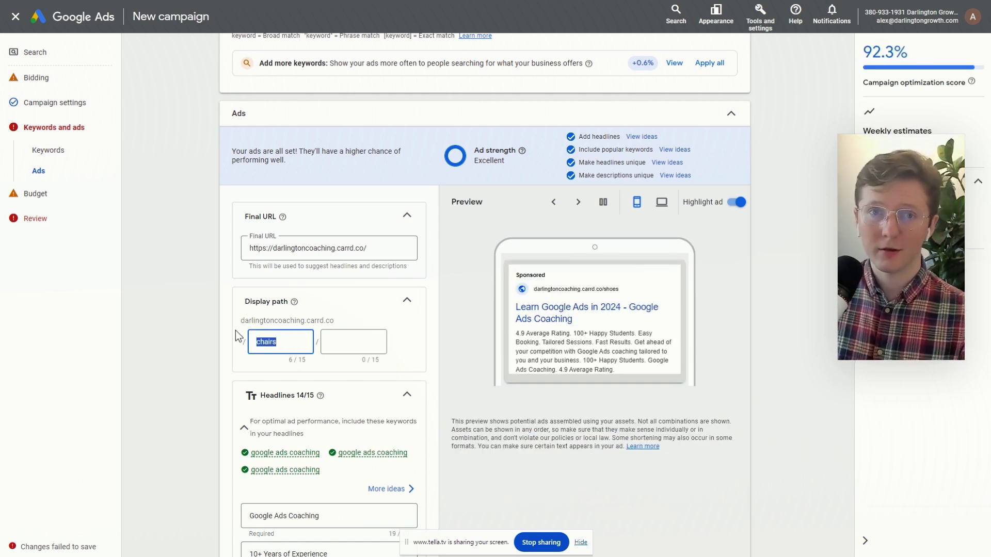
key("BackSpace")
type("coaching")
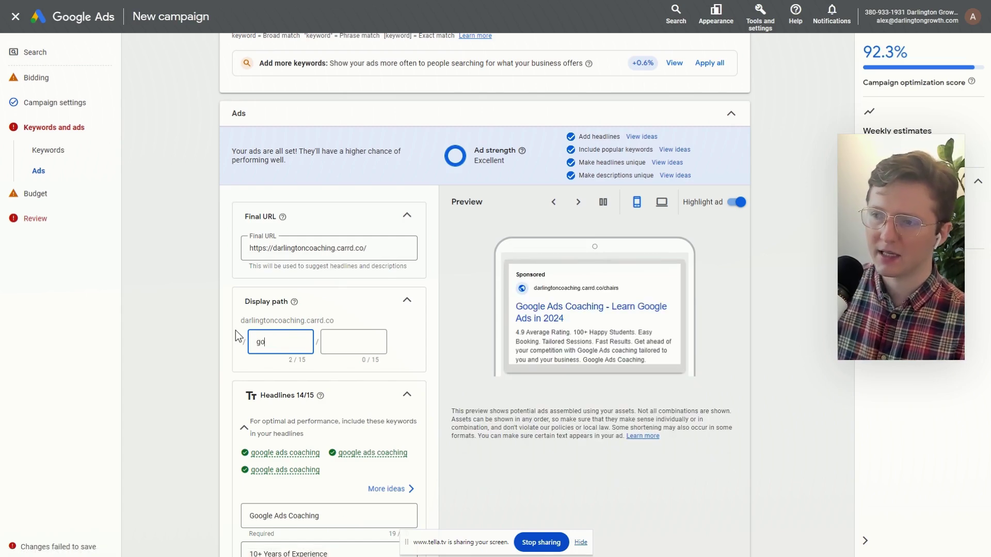
key("Tab")
type("google-ads")
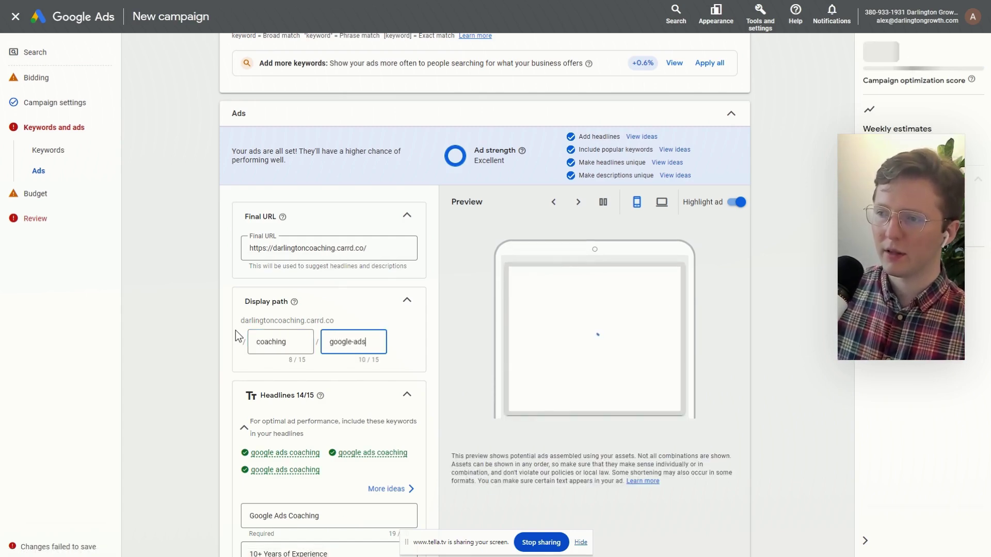
left_click(200, 337)
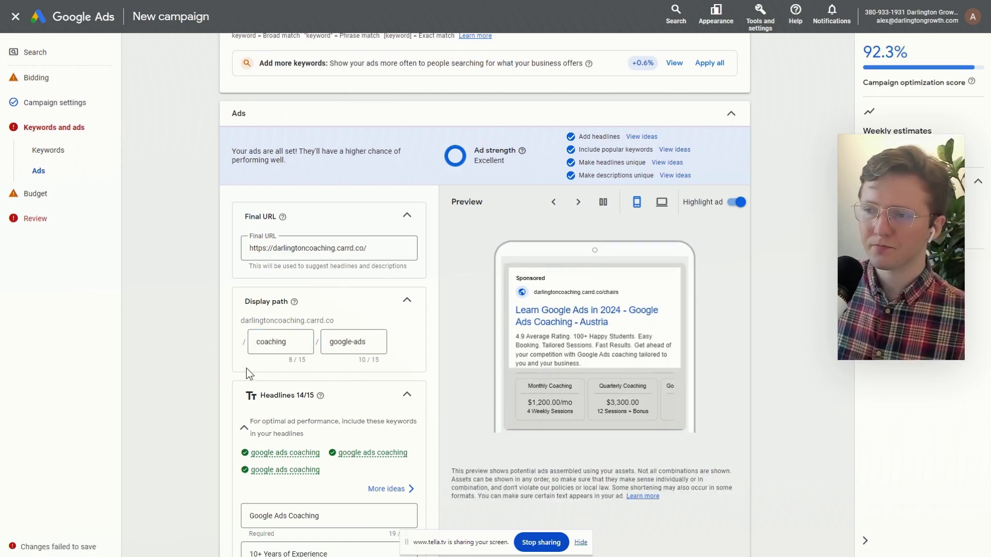
Step: Review the ad's headlines and descriptions and the keyword insertion settings of the {KeyWord:Google Ads Coaching} headline
scroll(232, 383, "down", 2)
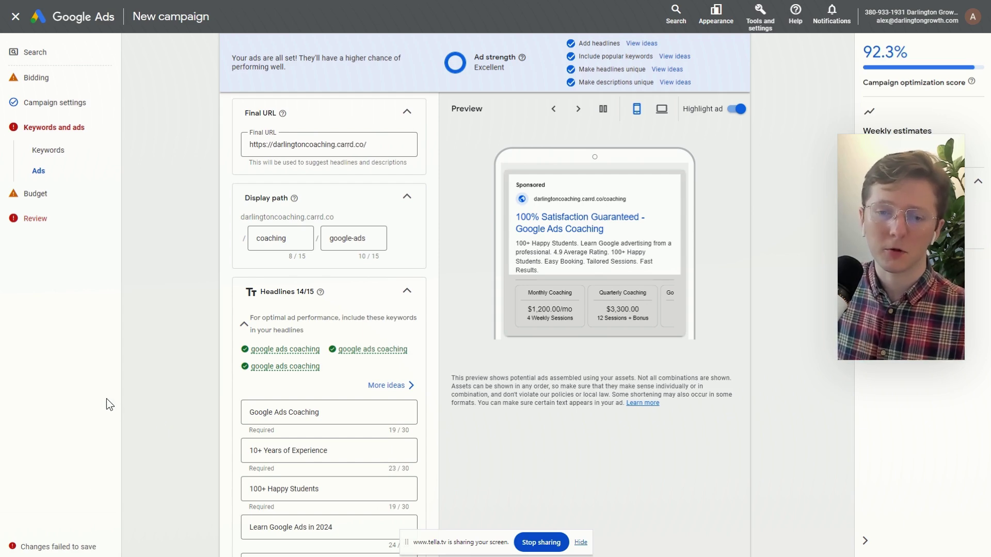
scroll(234, 367, "down", 5)
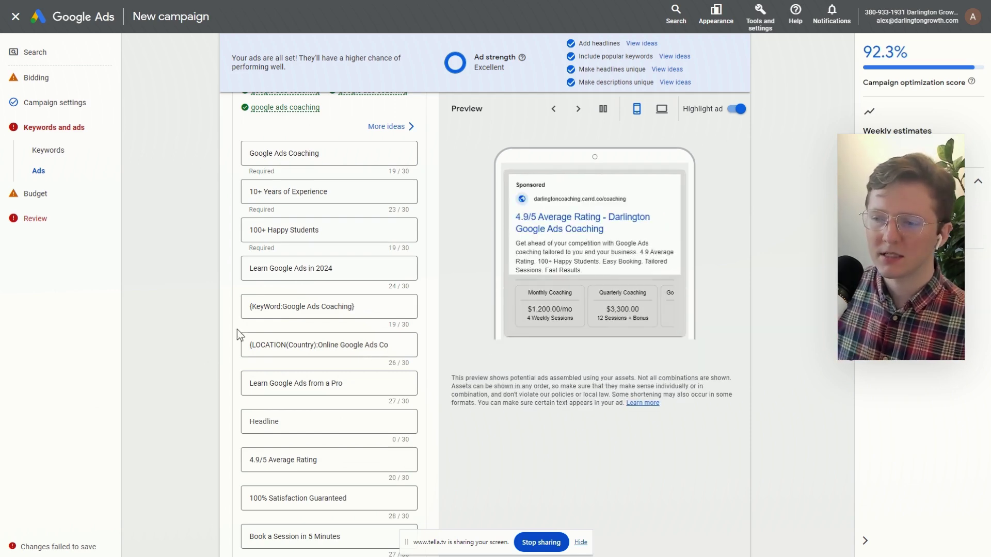
scroll(230, 333, "down", 8)
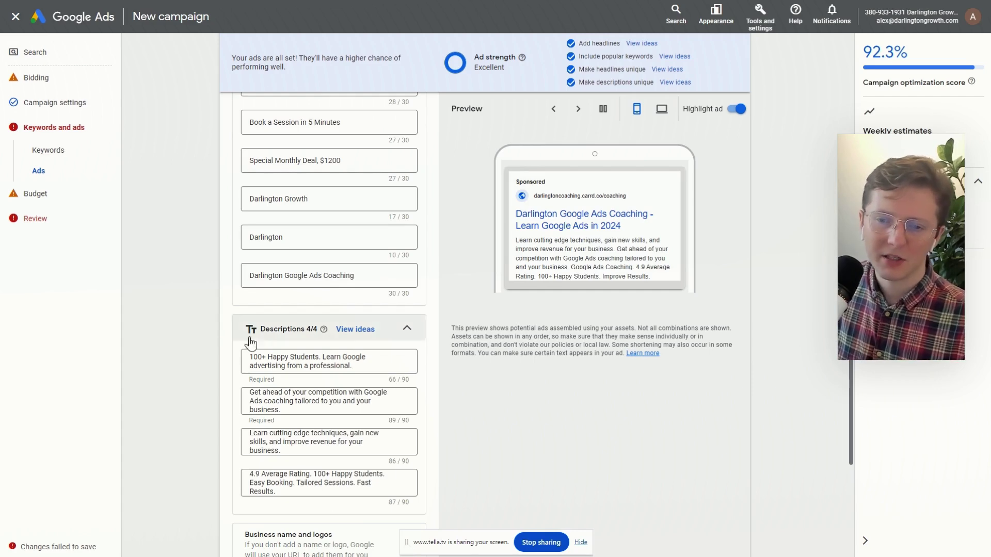
scroll(237, 330, "up", 2)
scroll(237, 333, "up", 3)
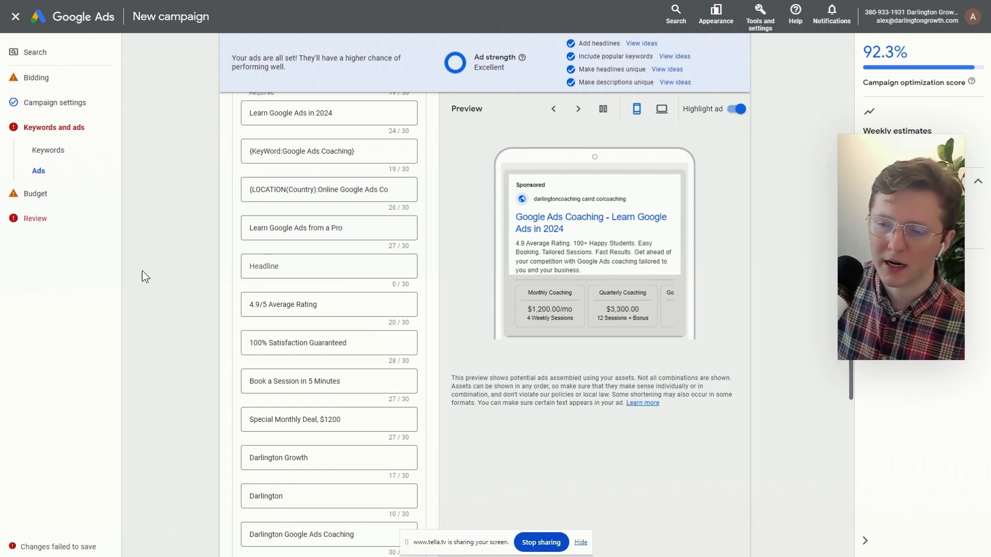
scroll(213, 259, "up", 1)
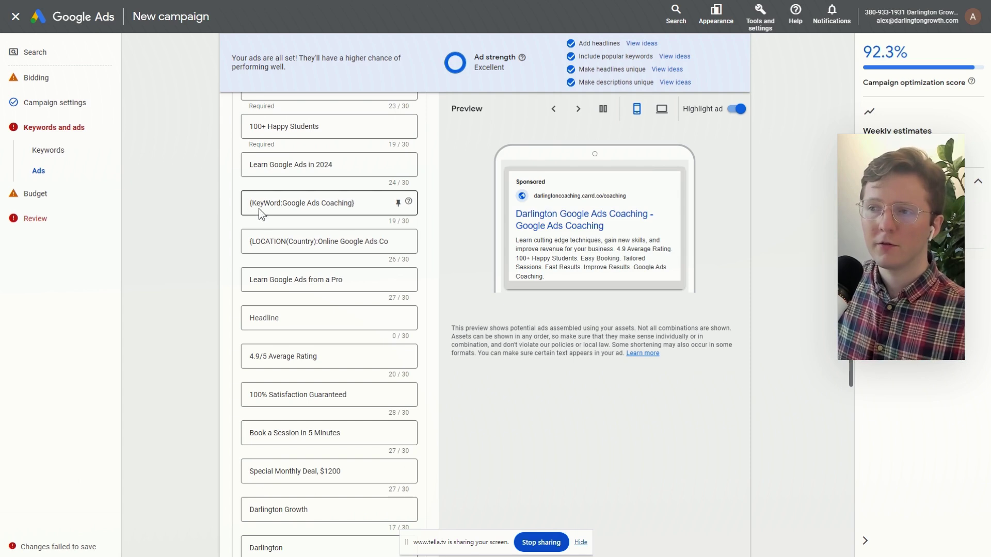
left_click(268, 203)
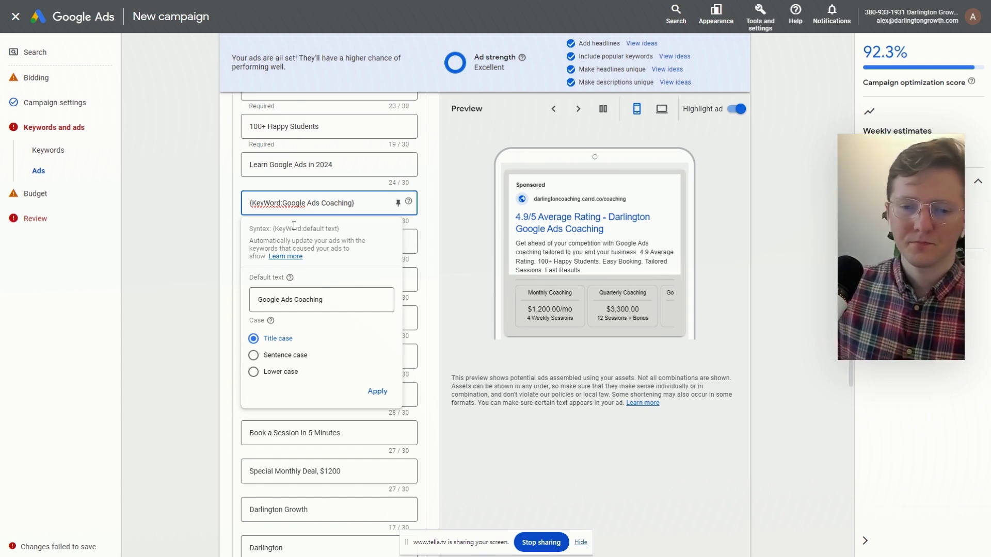
left_click(151, 249)
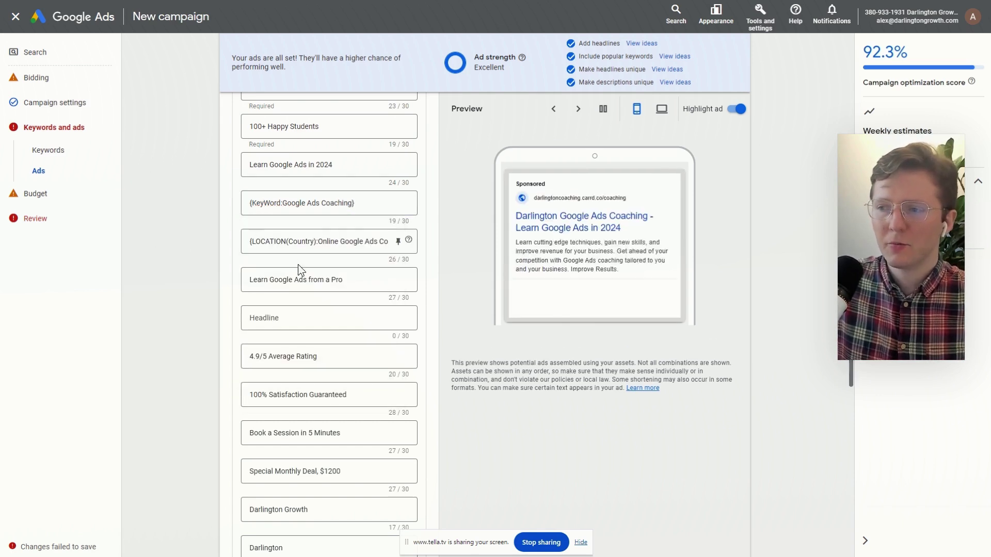
Step: Examine the location insertion headline's format options and default text, keeping Country as the location format
left_click(268, 244)
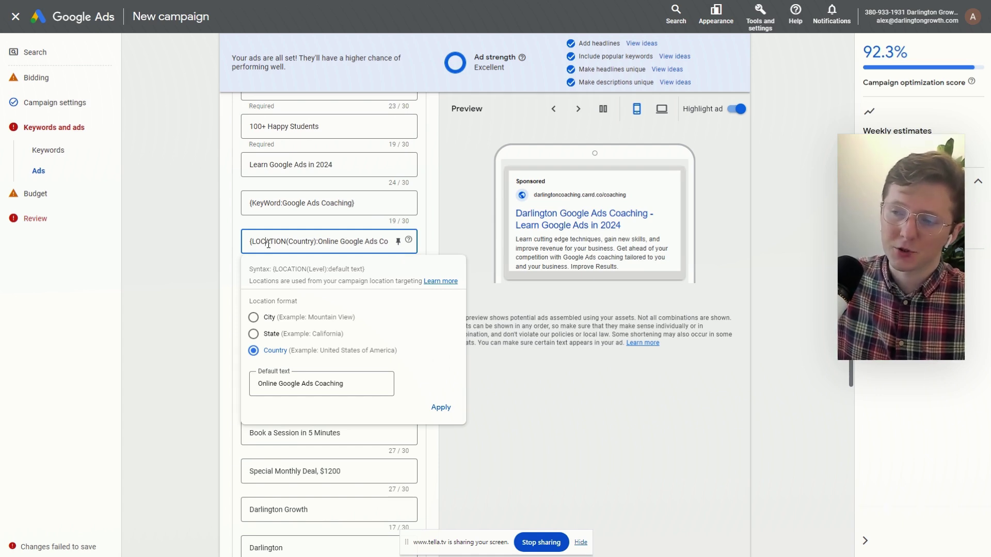
left_click(258, 334)
left_click(293, 353)
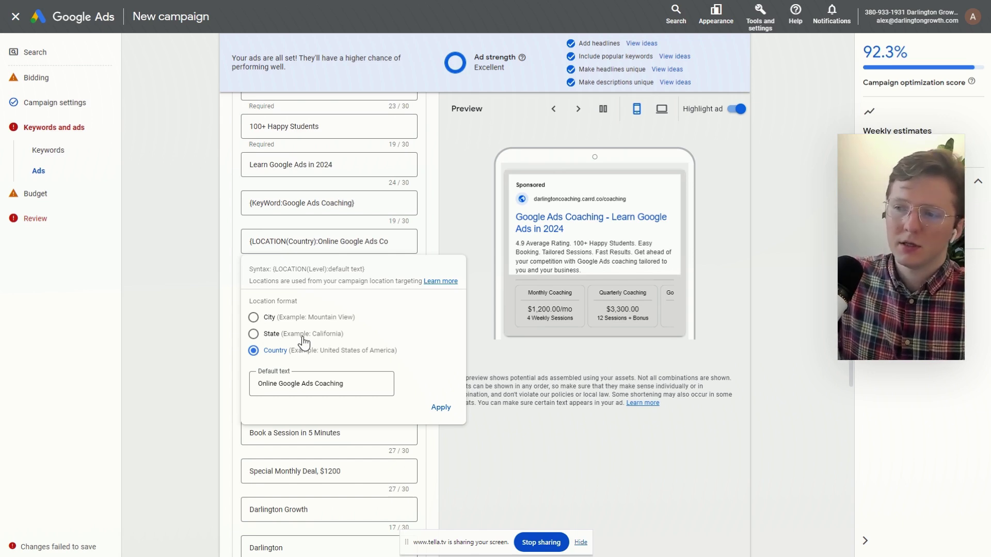
left_click_drag(347, 385, 241, 387)
left_click(203, 398)
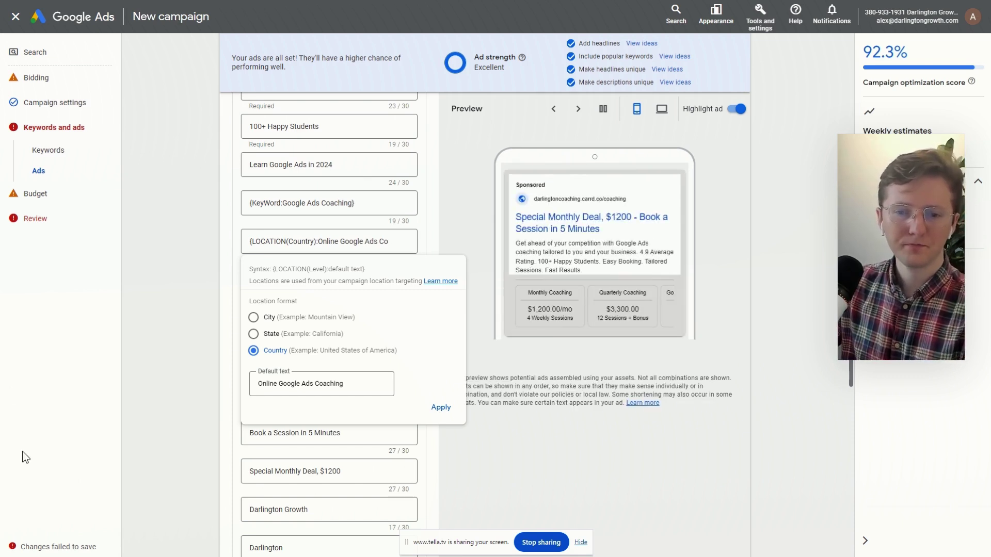
left_click(178, 398)
Step: Fill the empty headline with "Holiday Sale Ends in:" and a countdown to Jan 1, 2024, starting 5 days before in the ad viewer's time zone
left_click(270, 319)
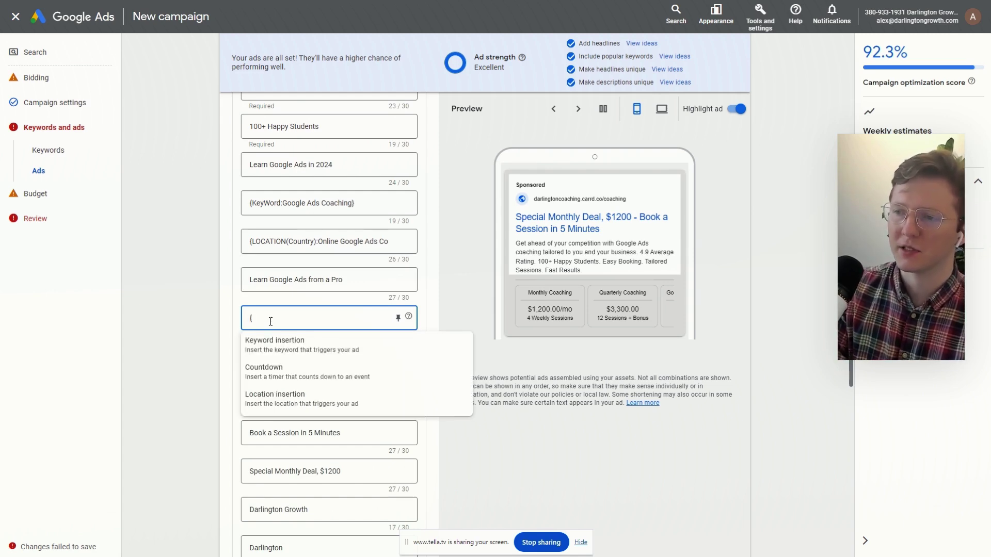
left_click(283, 375)
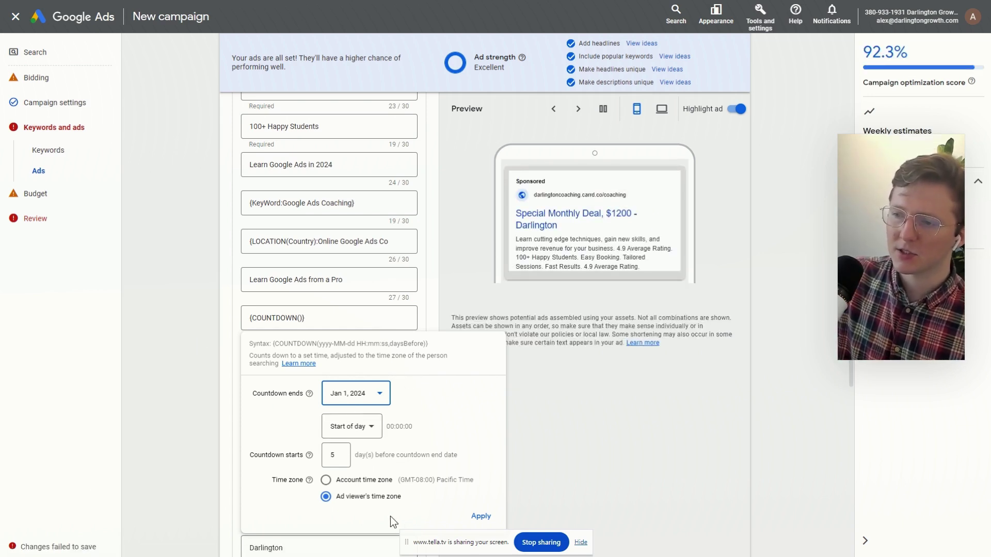
left_click(480, 517)
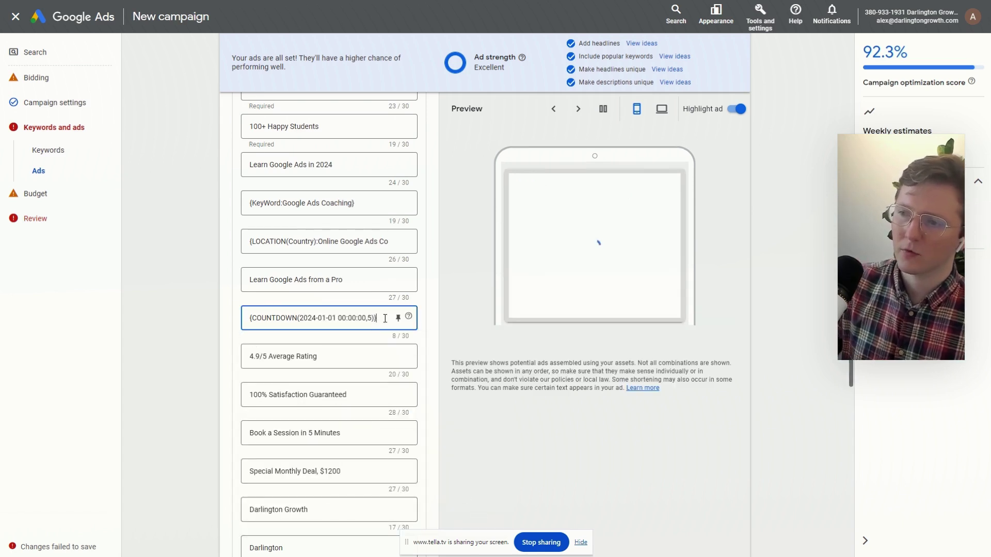
key("Home")
type("Holiday Sa")
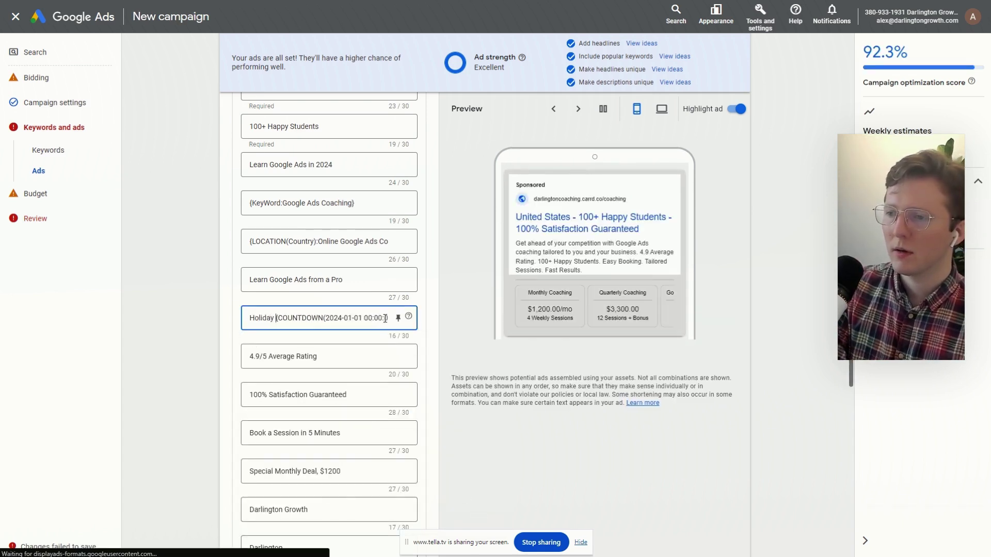
type("le Ends in:")
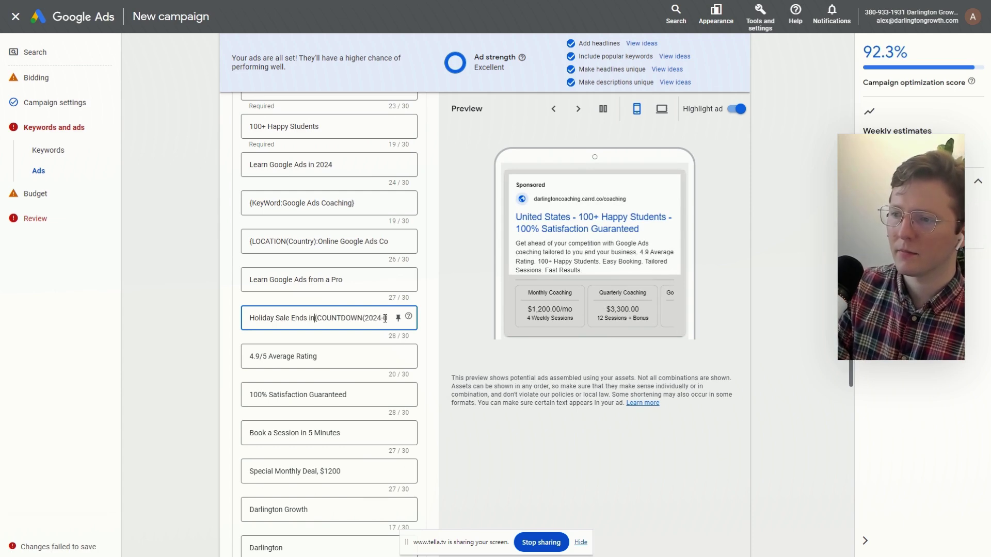
left_click(169, 327)
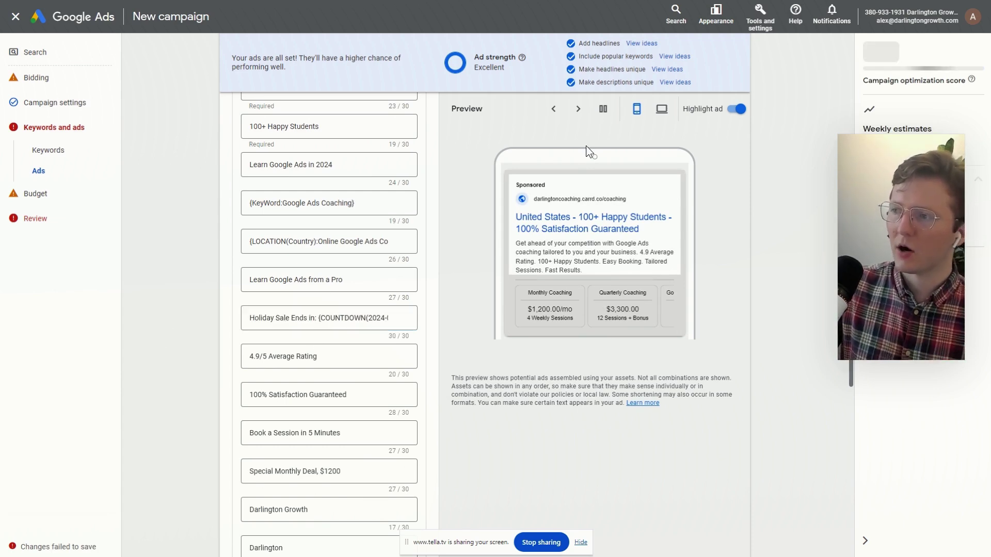
Step: Step through the mobile ad previews to check how the headline and description combinations look
left_click(579, 111)
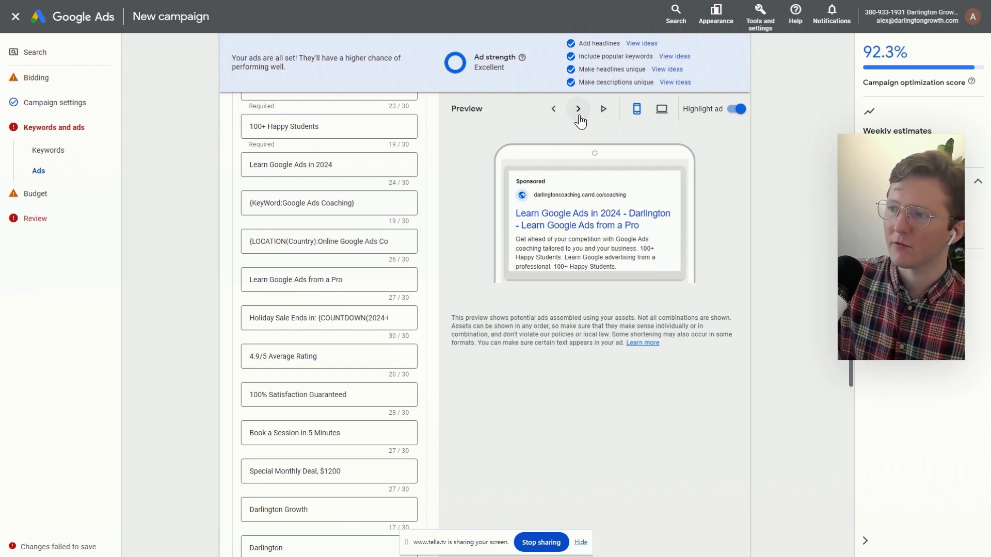
left_click(578, 110)
left_click(577, 112)
left_click(577, 109)
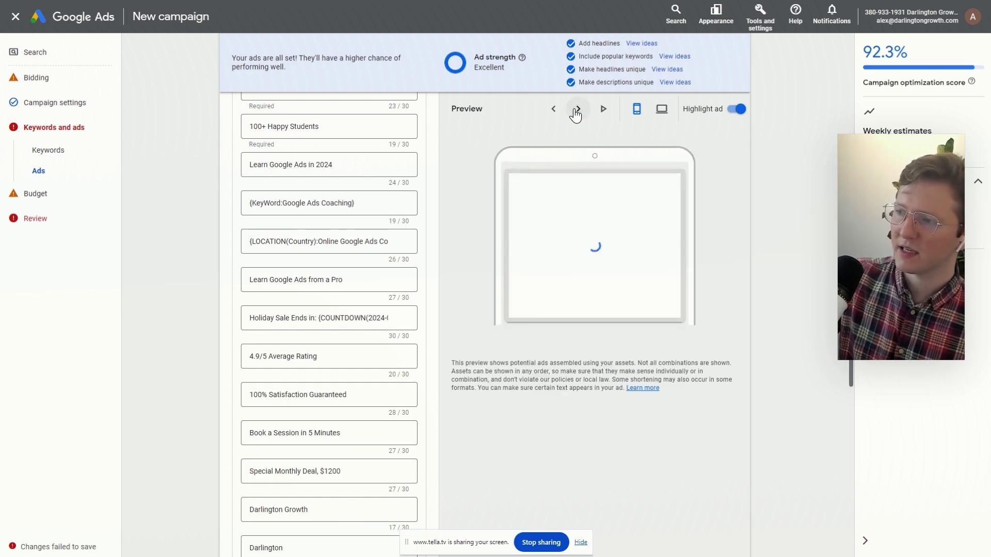
left_click(576, 109)
left_click(577, 111)
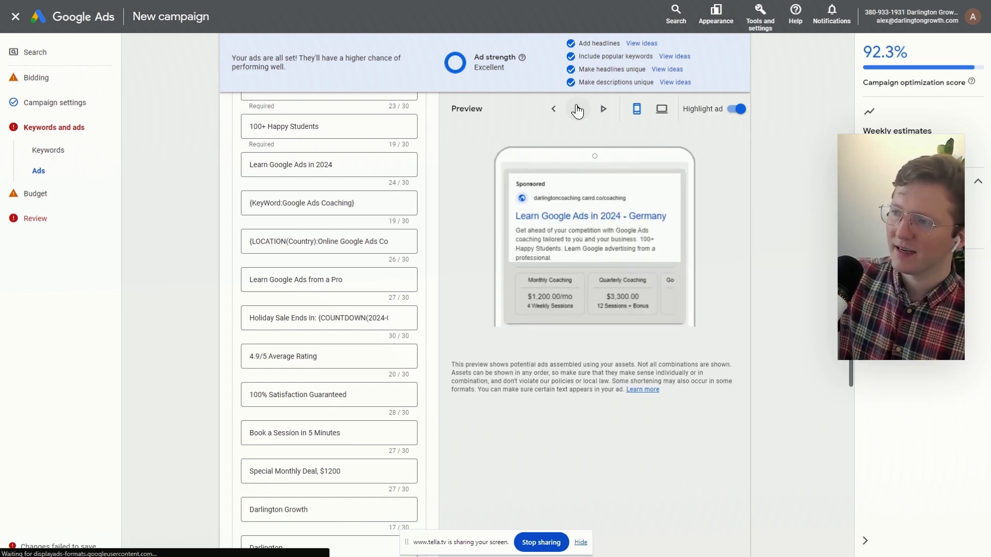
left_click(578, 111)
left_click(578, 109)
left_click(579, 108)
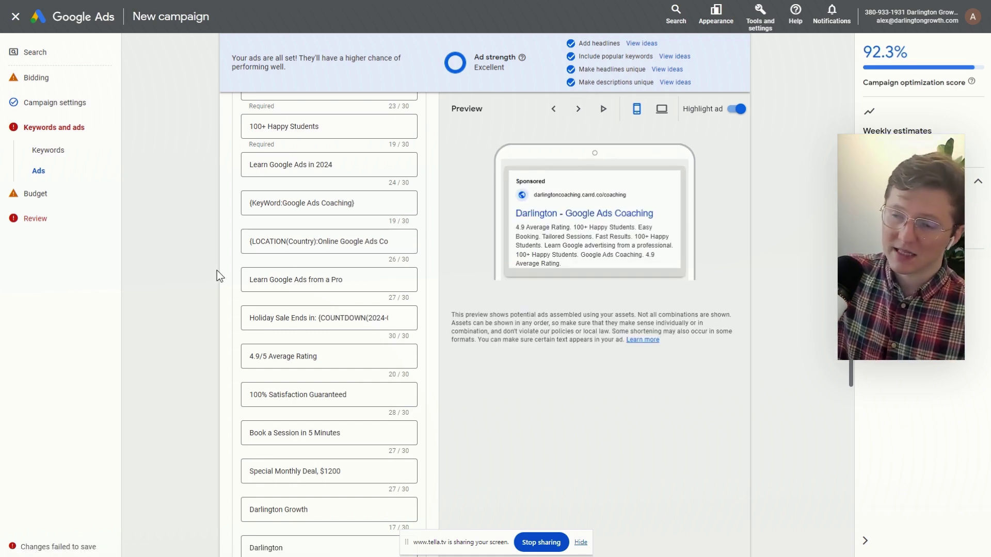
Step: Review the full text of the countdown headline, the ad's descriptions, and its sitelink and callout sections
left_click_drag(248, 318, 404, 334)
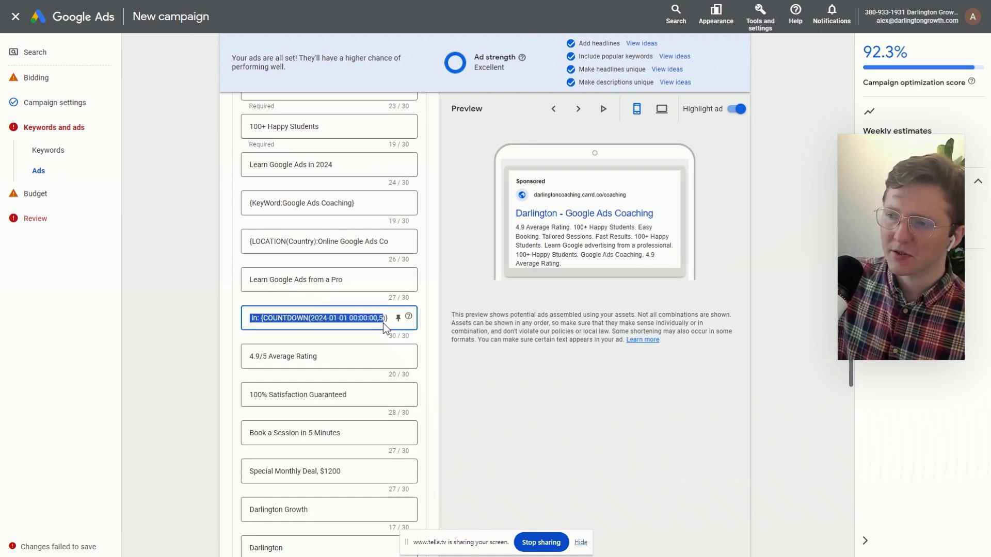
left_click(224, 333)
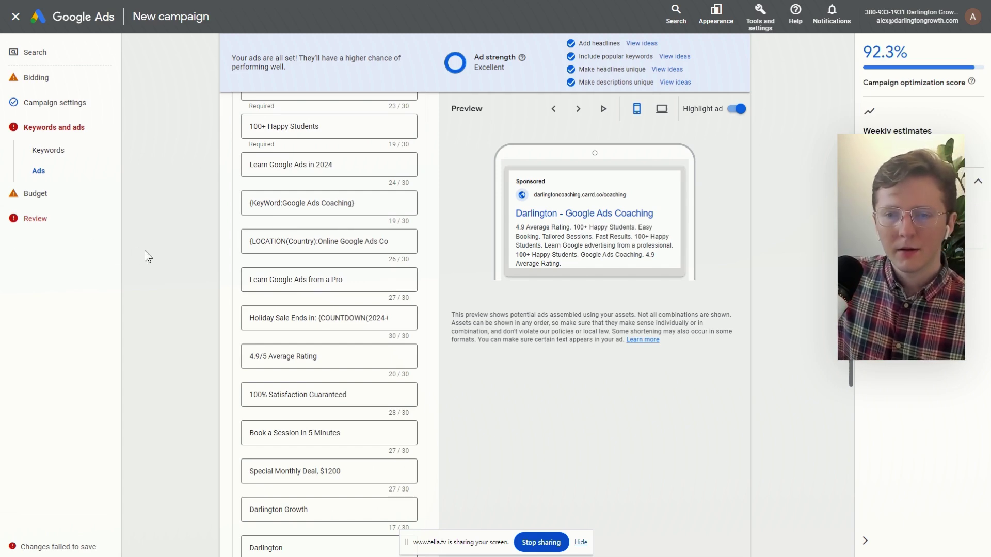
scroll(155, 258, "down", 7)
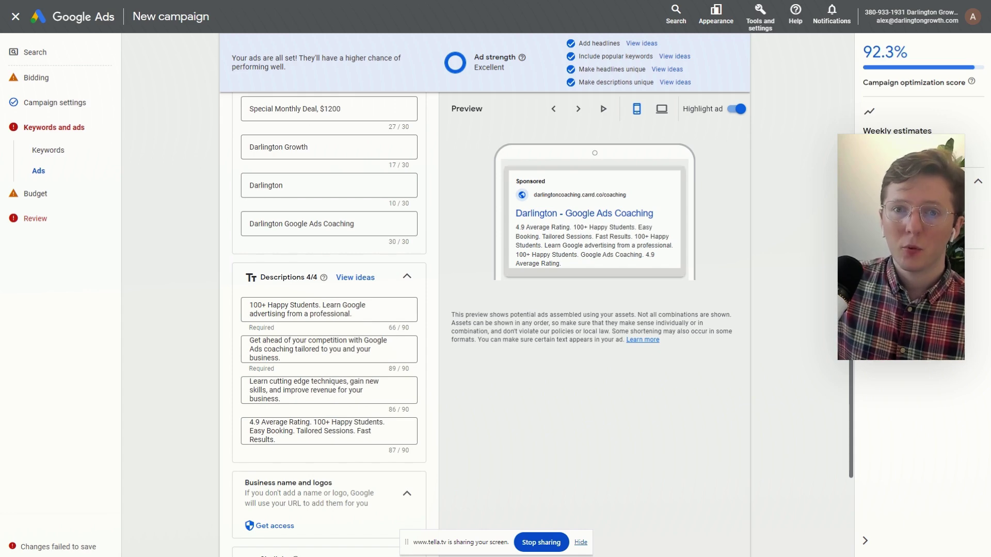
scroll(196, 374, "down", 6)
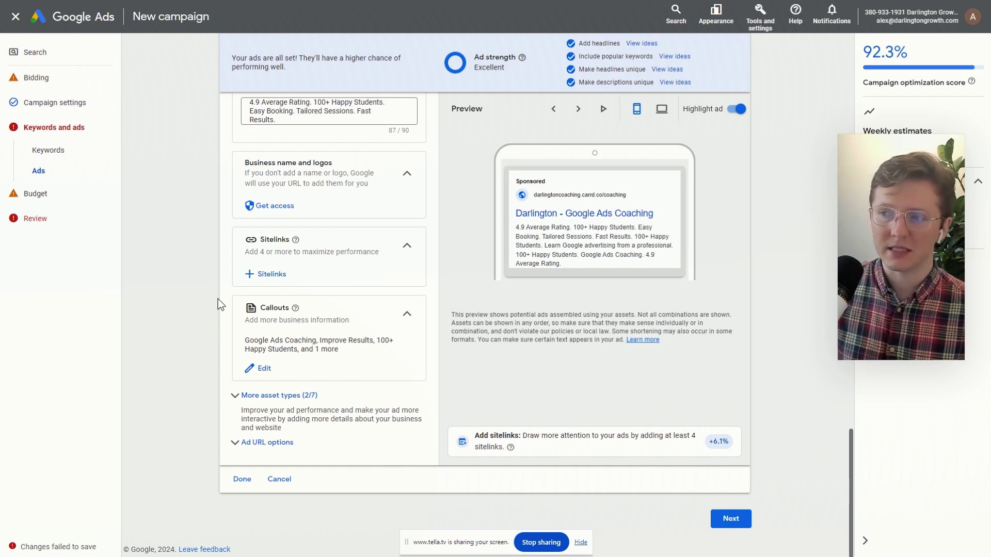
left_click(283, 275)
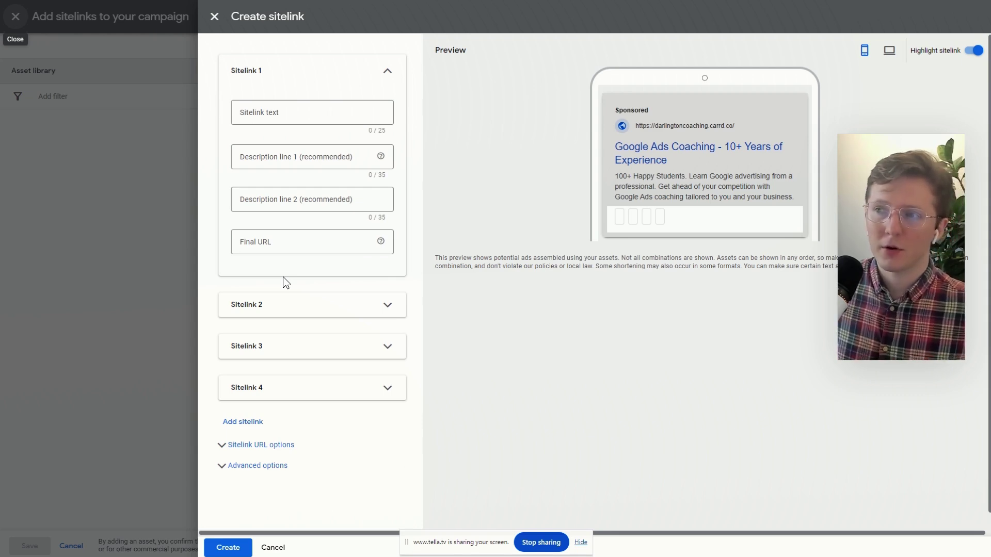
left_click(272, 118)
type("https://darlingtoncoaching.carrd.co/")
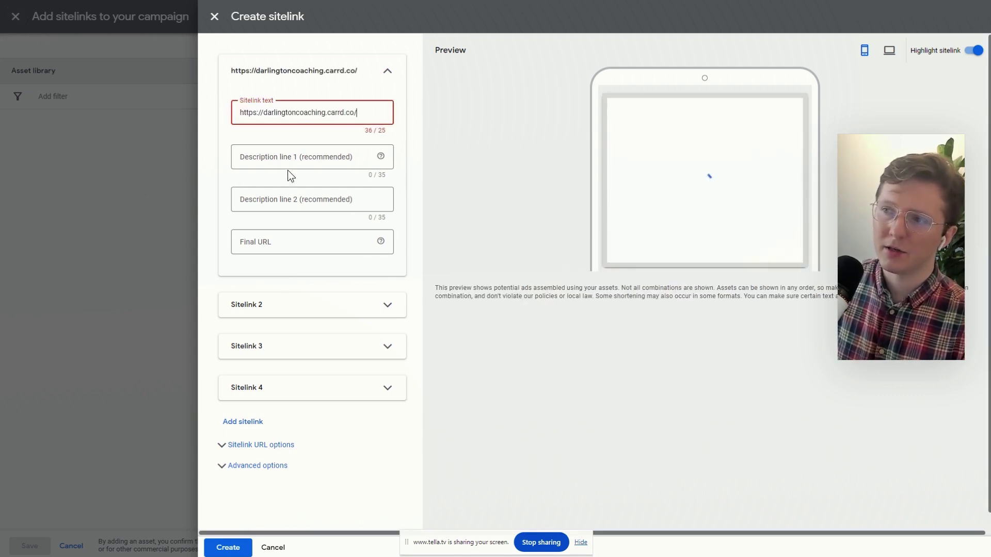
left_click_drag(358, 113, 144, 104)
key("ctrl+c")
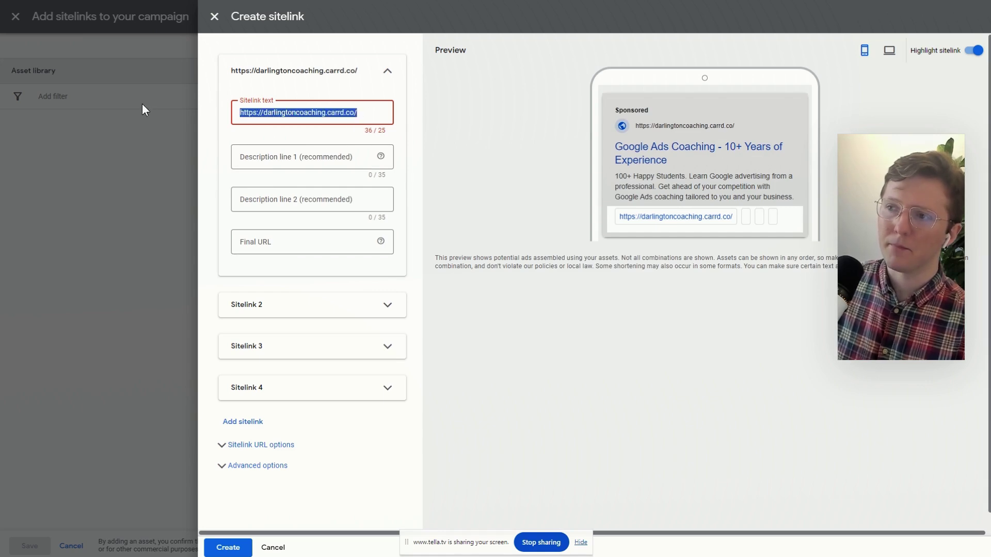
left_click(394, 410)
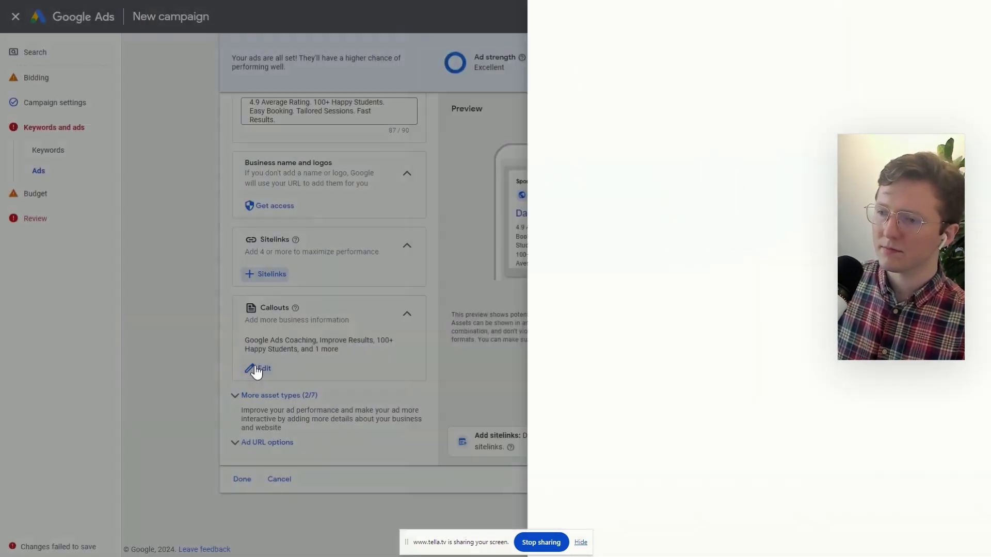
left_click(269, 274)
left_click(293, 240)
key("ctrl+v")
left_click(305, 113)
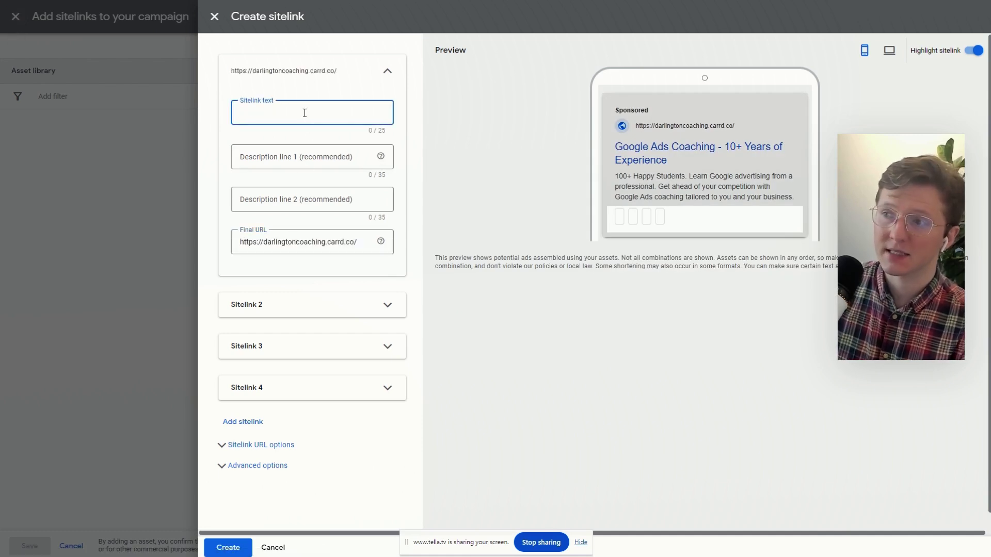
type("Weekly")
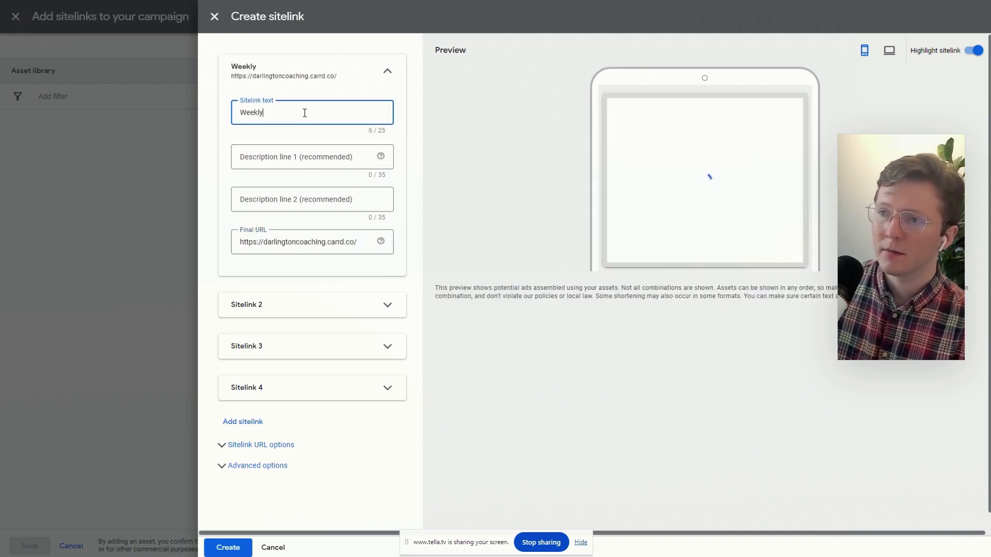
type(" Coaching")
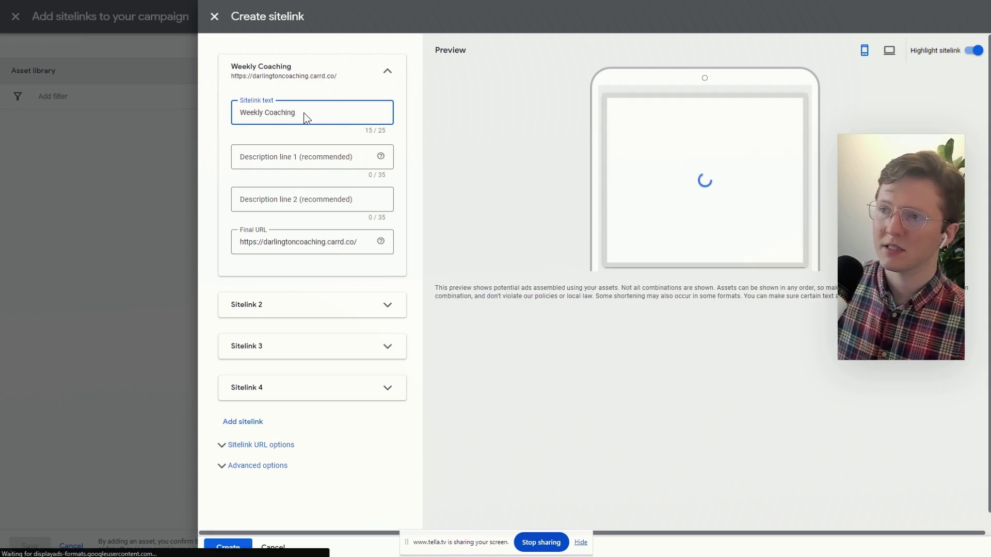
left_click(441, 147)
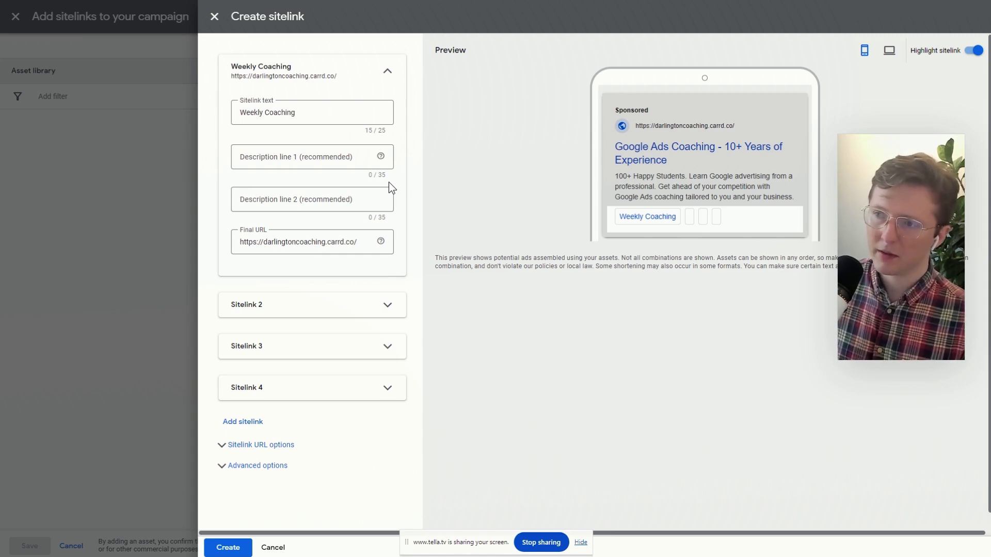
Step: Fill the Weekly Coaching sitelink's description lines with "Tailored coaching over Zoom." and "Get customized guidance."
left_click(315, 158)
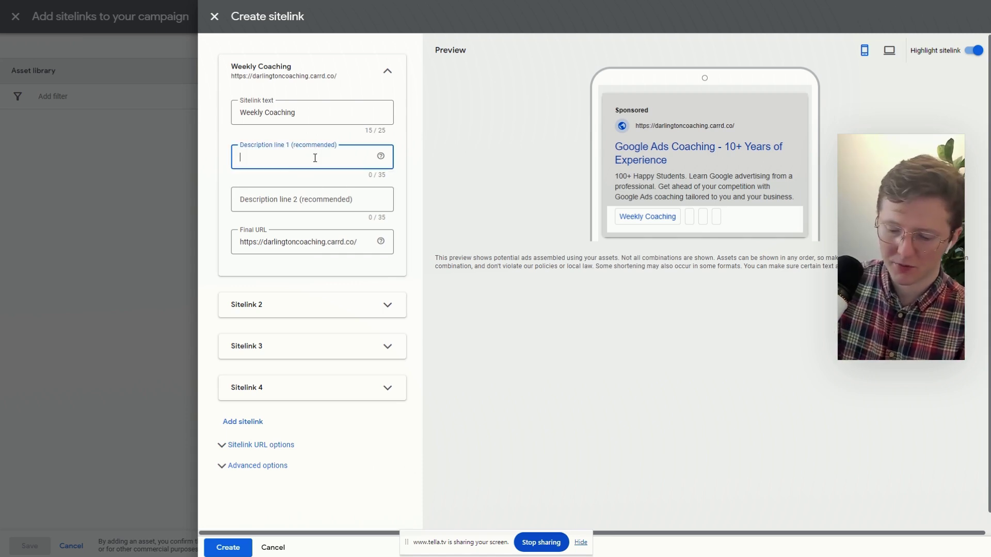
type("Tailored")
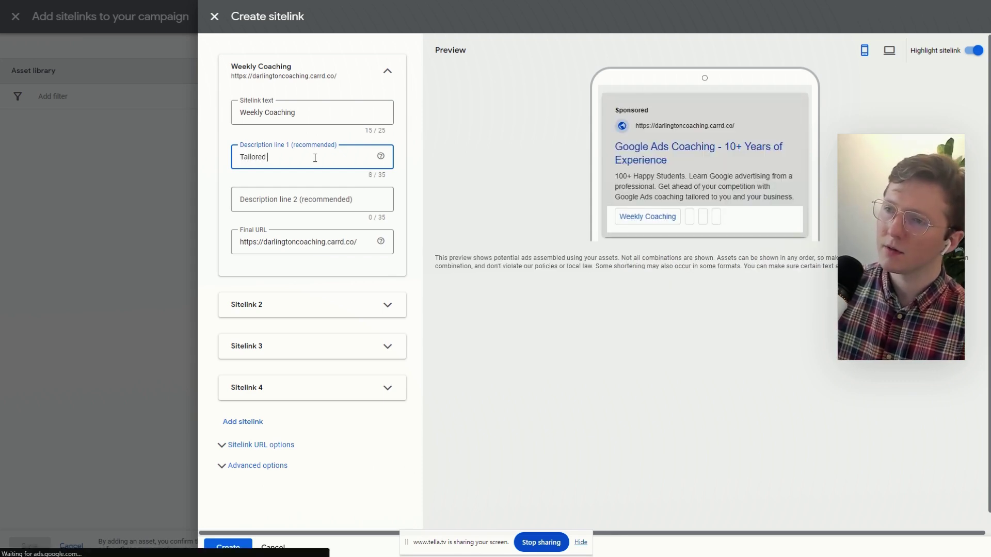
type(" coaching over Zoom.")
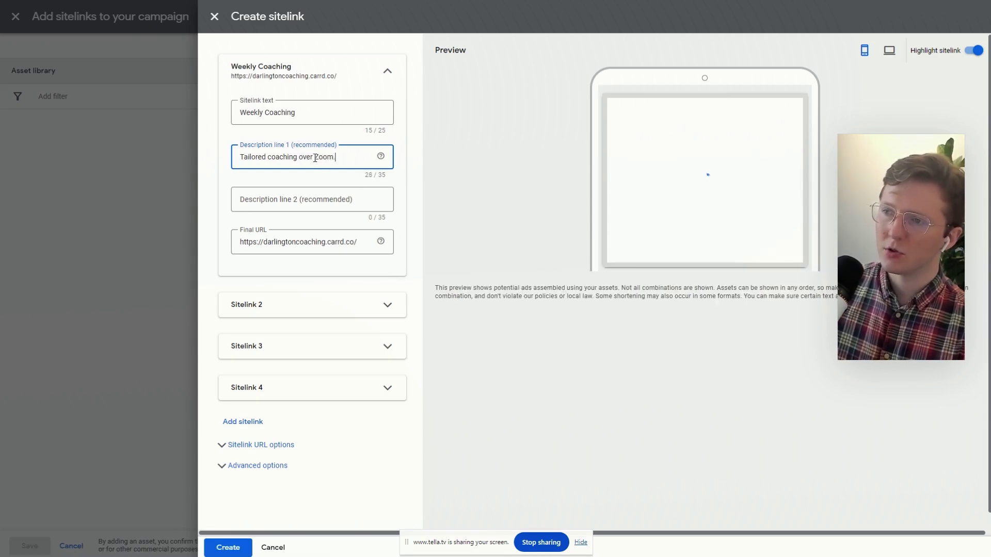
key("Tab")
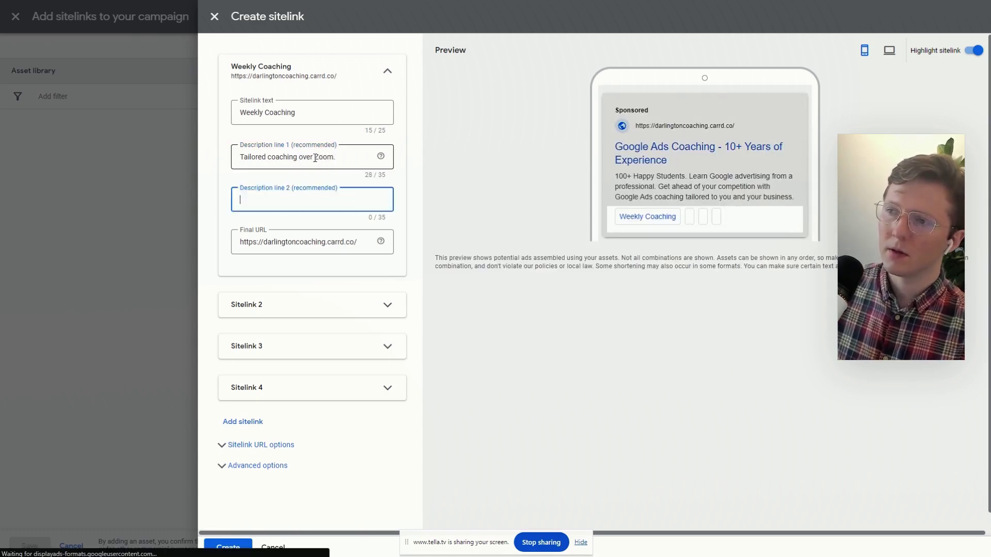
type("Get customized guidance.")
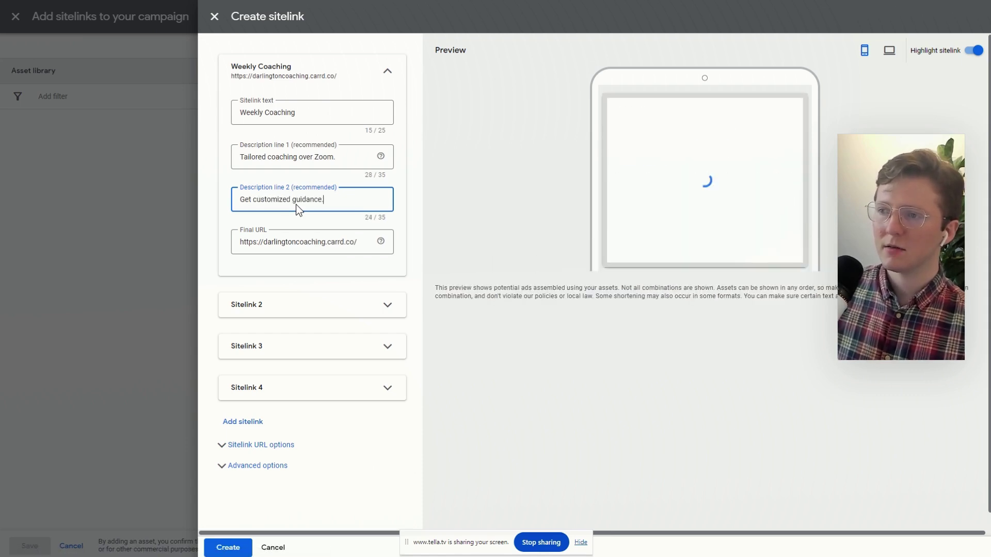
left_click(438, 209)
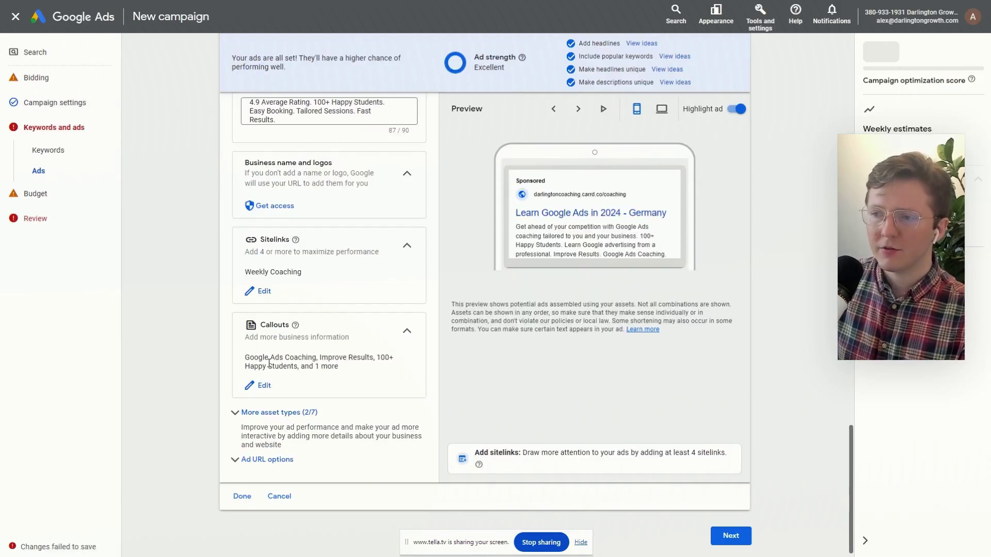
Step: Select all four existing callouts, including Improve Results and 4.9 Average Rating, and apply them to the campaign
left_click(264, 385)
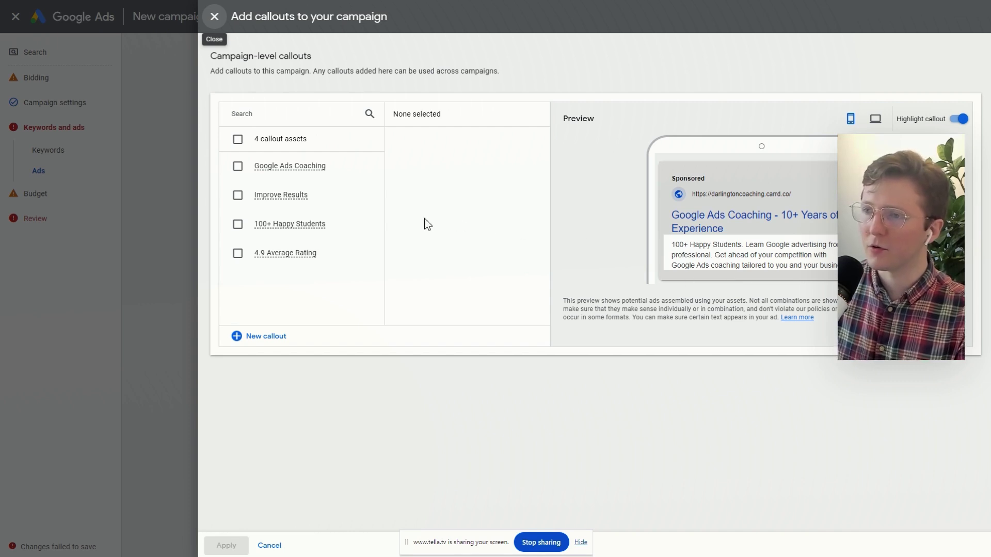
left_click(238, 139)
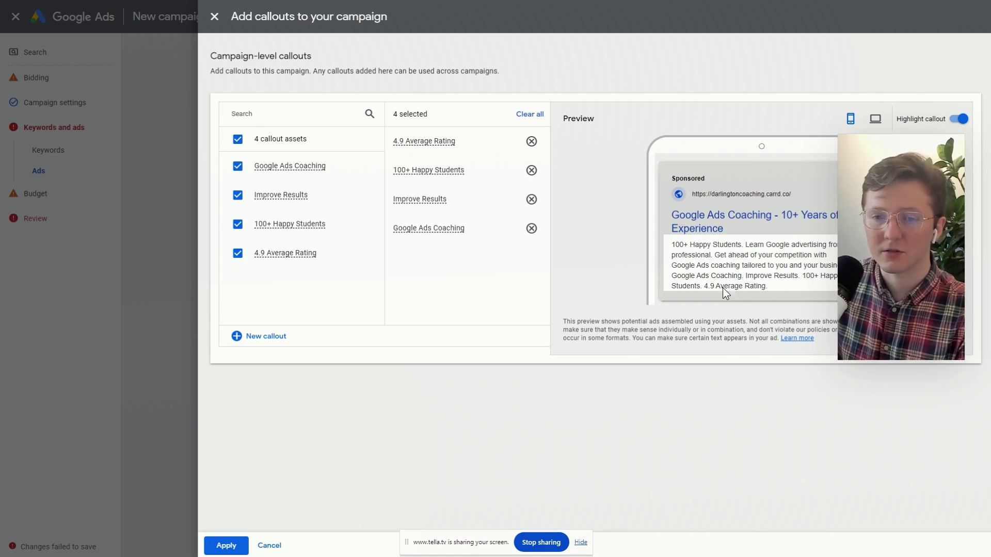
left_click(224, 546)
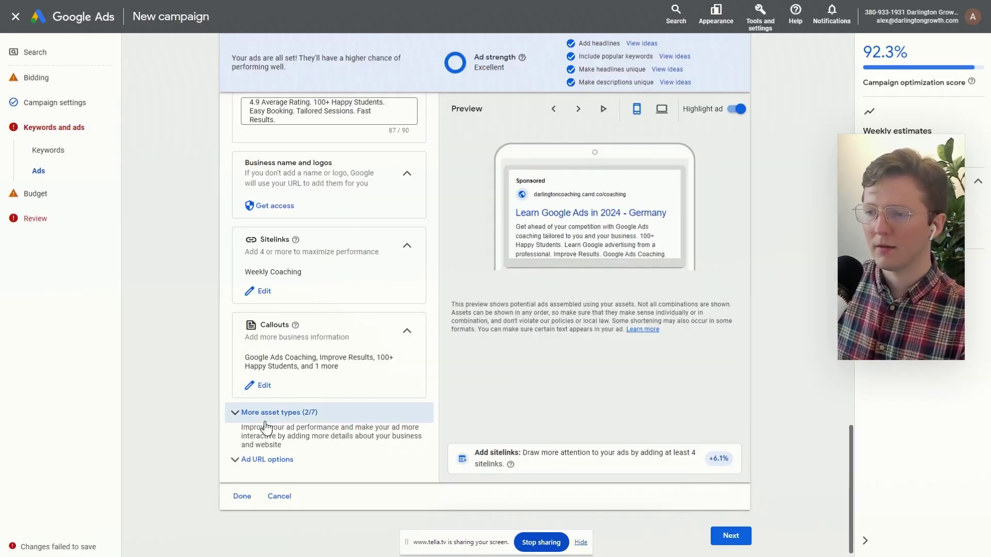
Step: Expand the additional asset types and examine the promotions, prices, calls, structured snippets, lead forms and apps sections
left_click(234, 412)
scroll(195, 385, "down", 2)
scroll(196, 364, "down", 3)
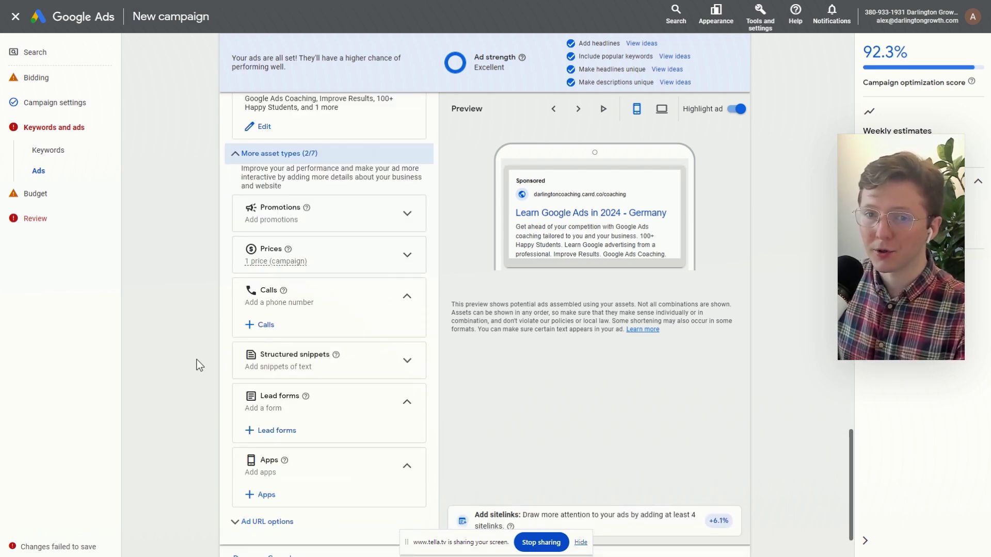
left_click(260, 263)
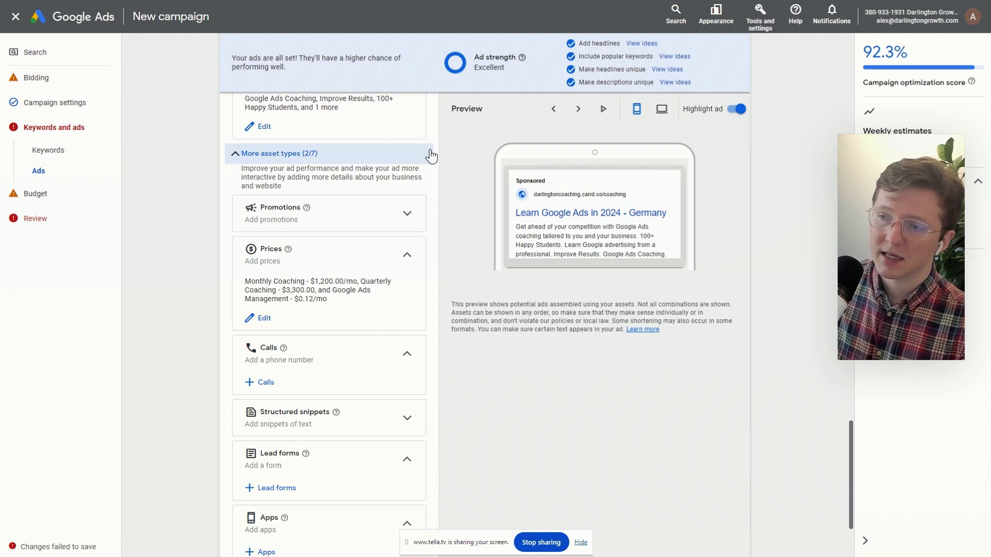
left_click(360, 222)
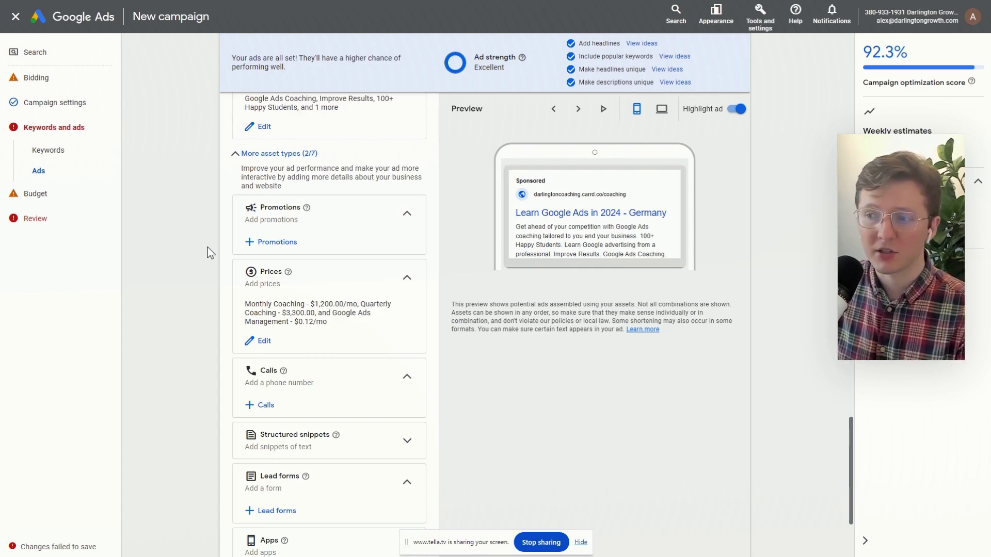
scroll(209, 249, "down", 3)
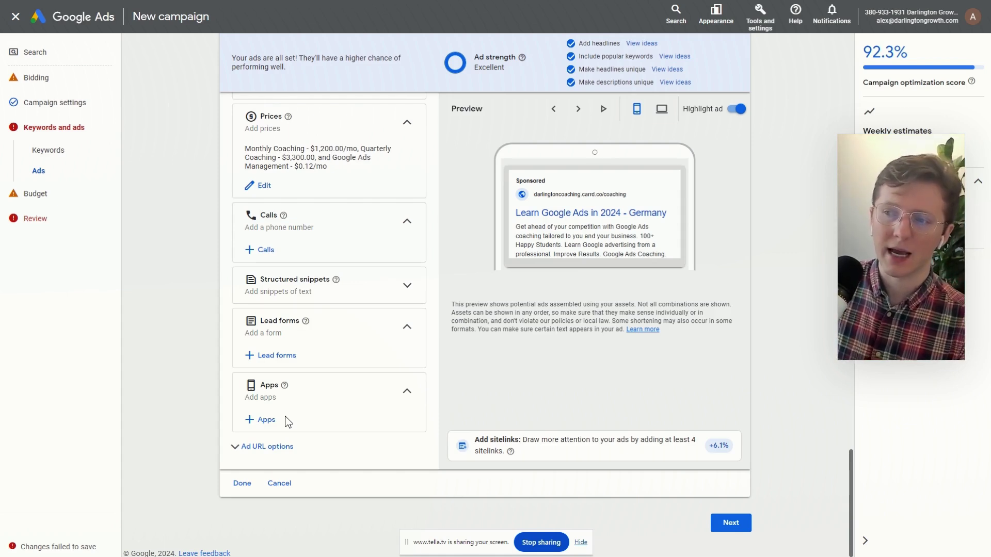
left_click(307, 287)
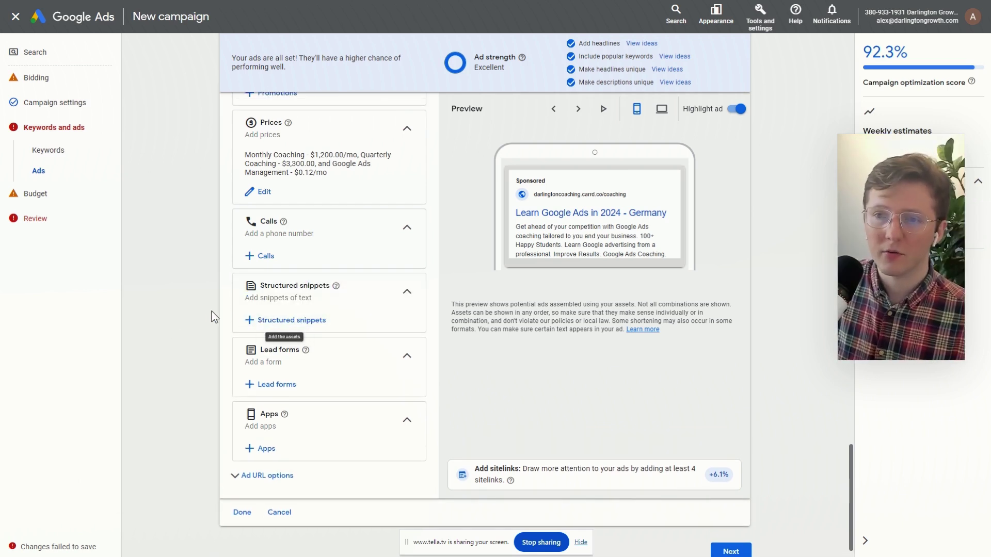
scroll(301, 371, "up", 7)
scroll(302, 370, "up", 1)
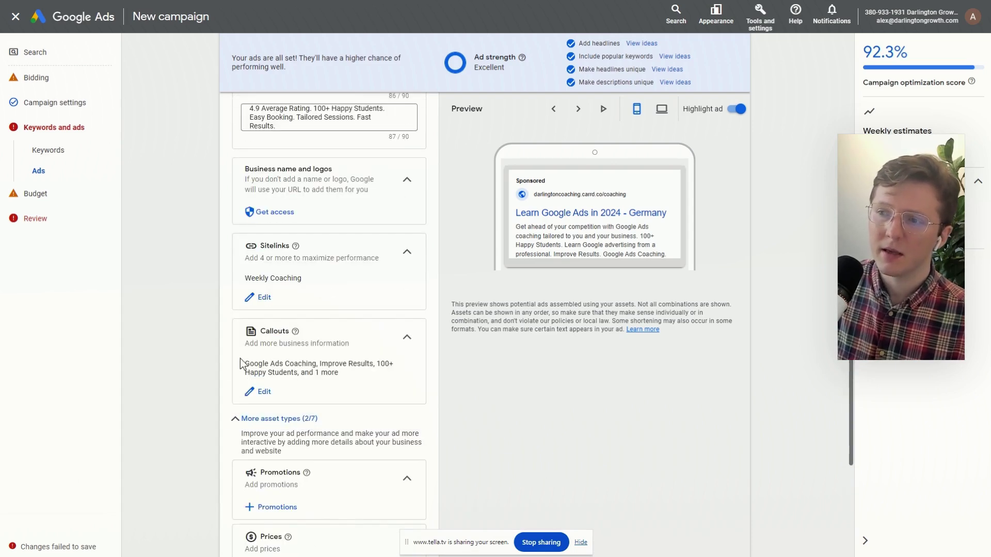
scroll(228, 385, "down", 9)
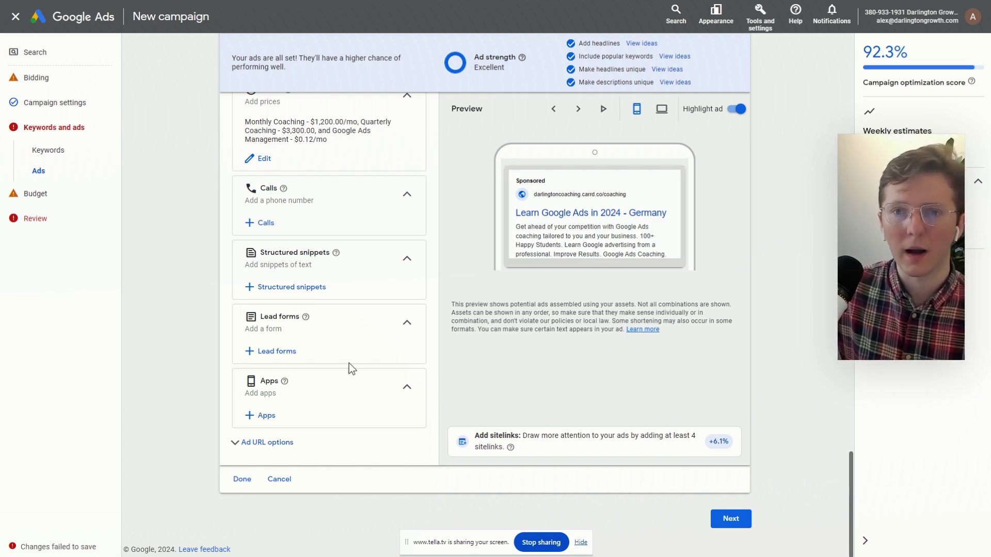
Step: Start a new English structured snippet with the Service catalog header type
left_click(301, 294)
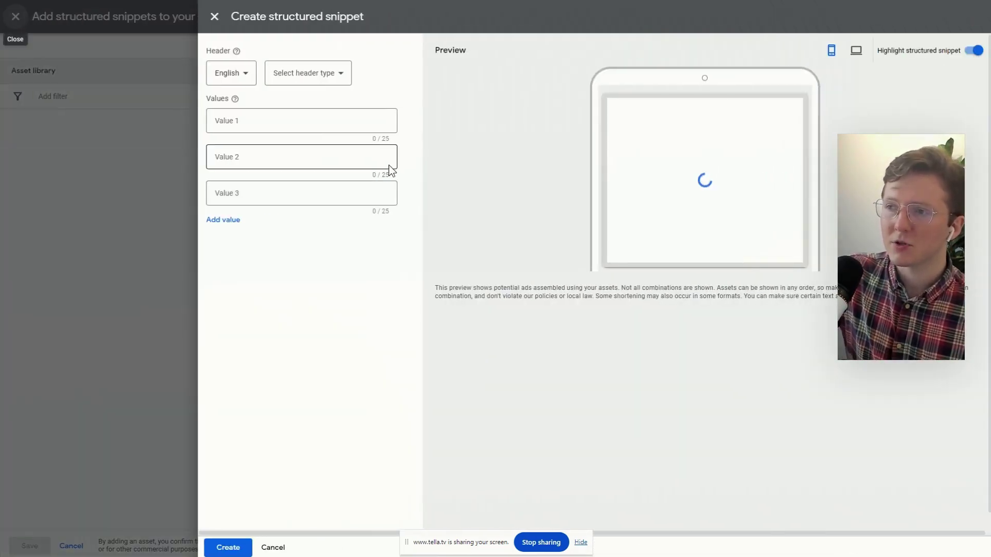
left_click(288, 122)
left_click(324, 78)
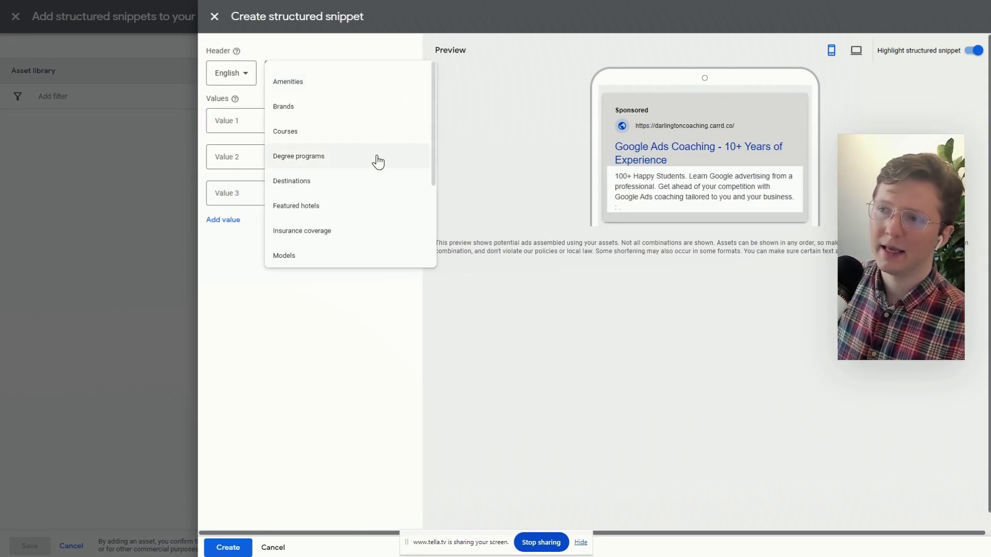
scroll(381, 200, "down", 2)
scroll(382, 200, "down", 1)
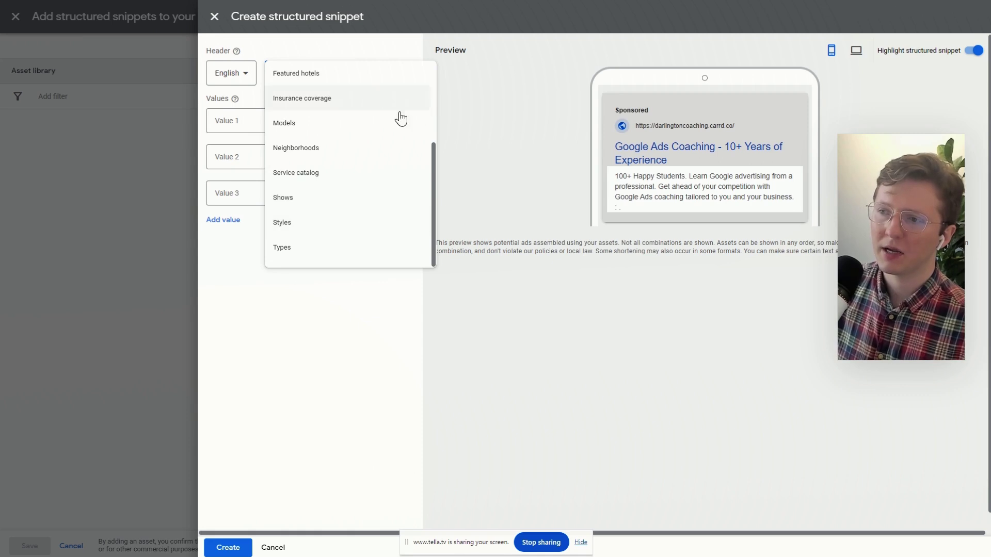
left_click(321, 173)
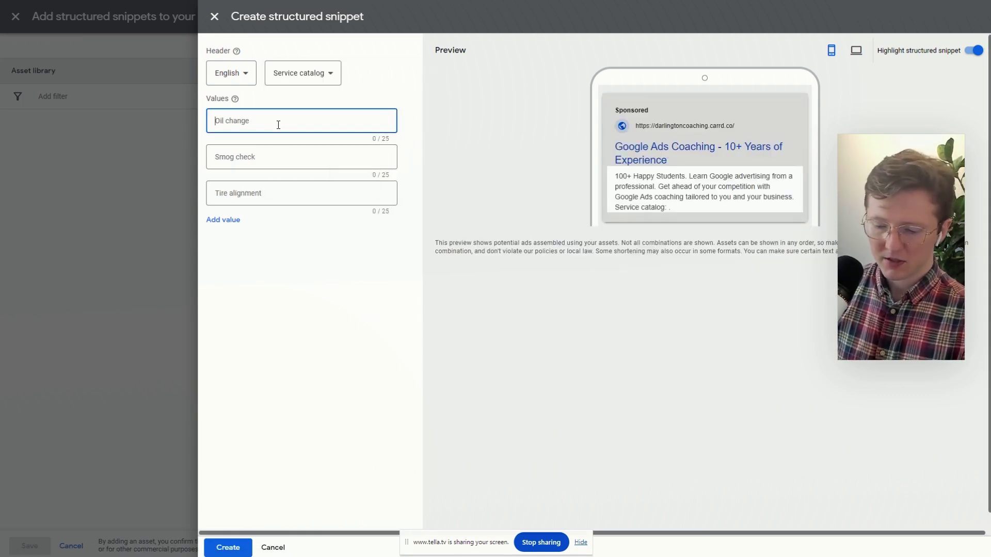
Step: Enter "Google Ads Coaching" and "Google Ads Management" as the first two values of the service catalog snippet
type("Mo")
key("BackSpace")
key("BackSpace")
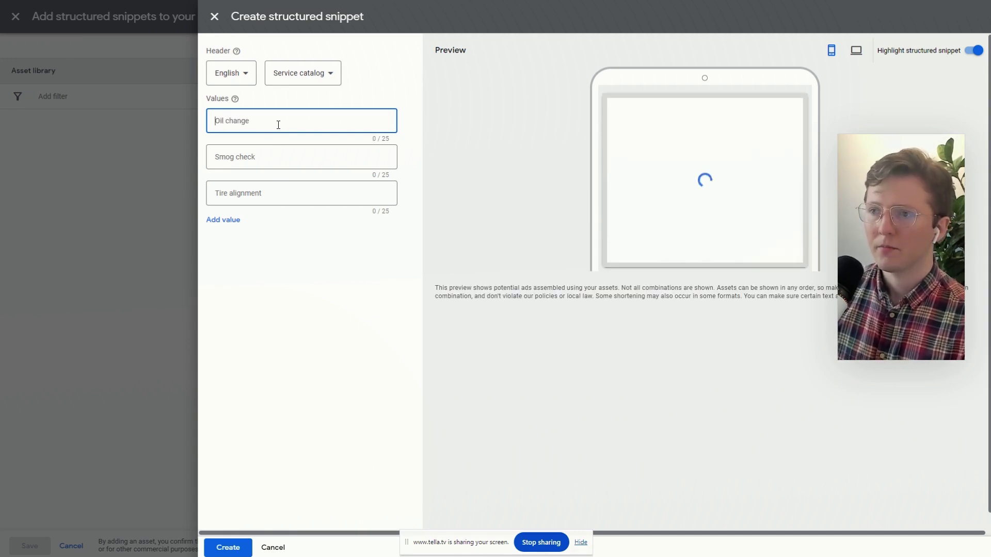
type("Monthly Coaching")
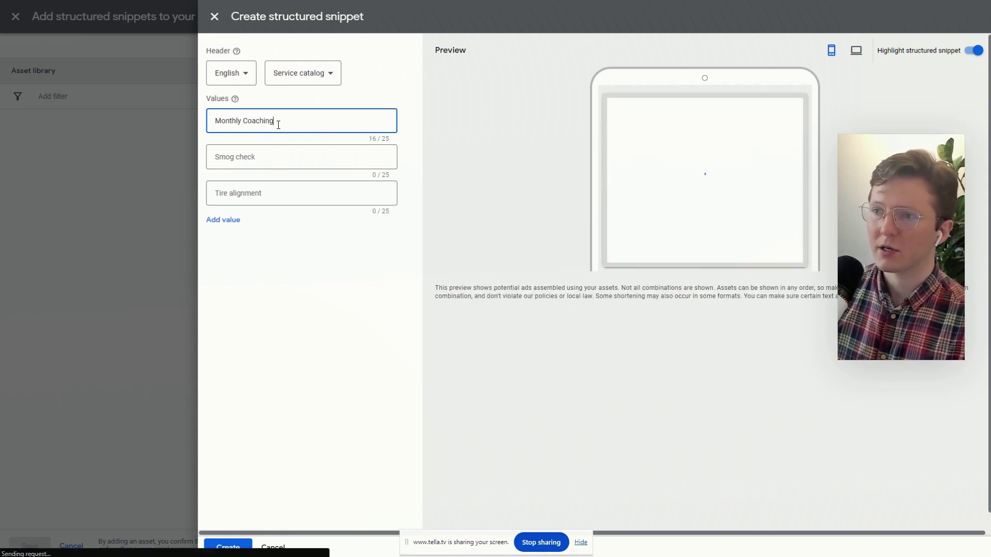
key("shift+Home")
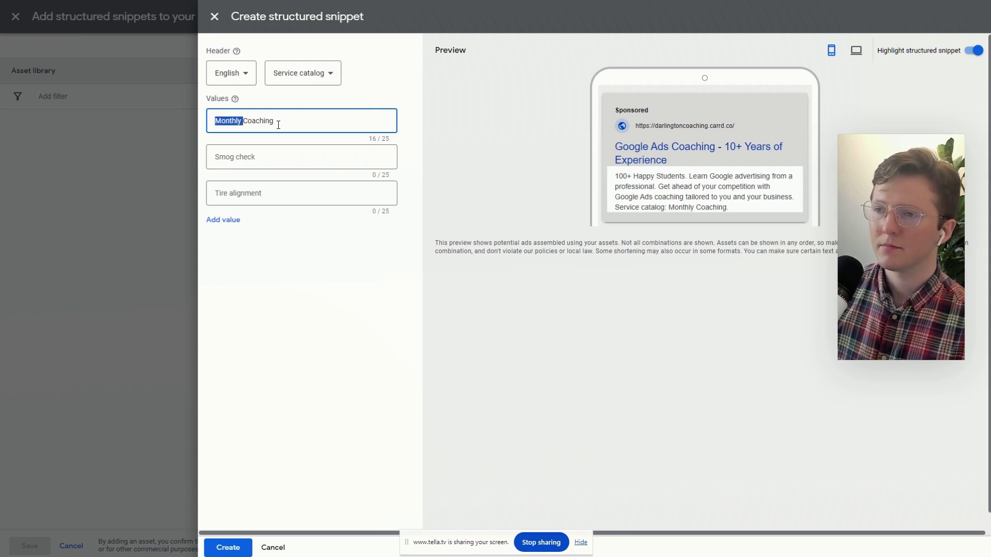
type("Google ADs")
key("BackSpace")
key("BackSpace")
type("ds")
key("Tab")
type("Google Ads Management")
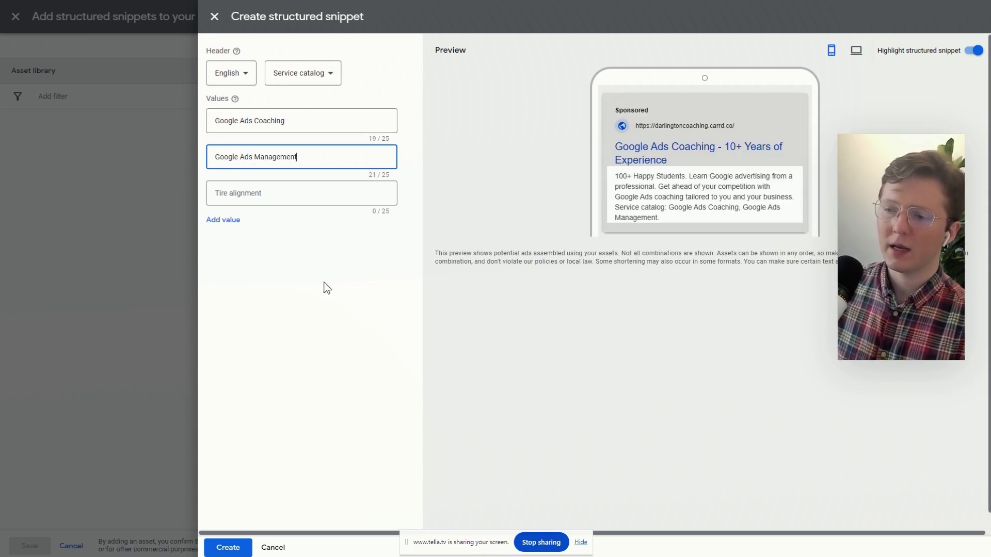
Step: Enter "Google Ads Attribution" as the third value of the service catalog snippet
left_click(235, 196)
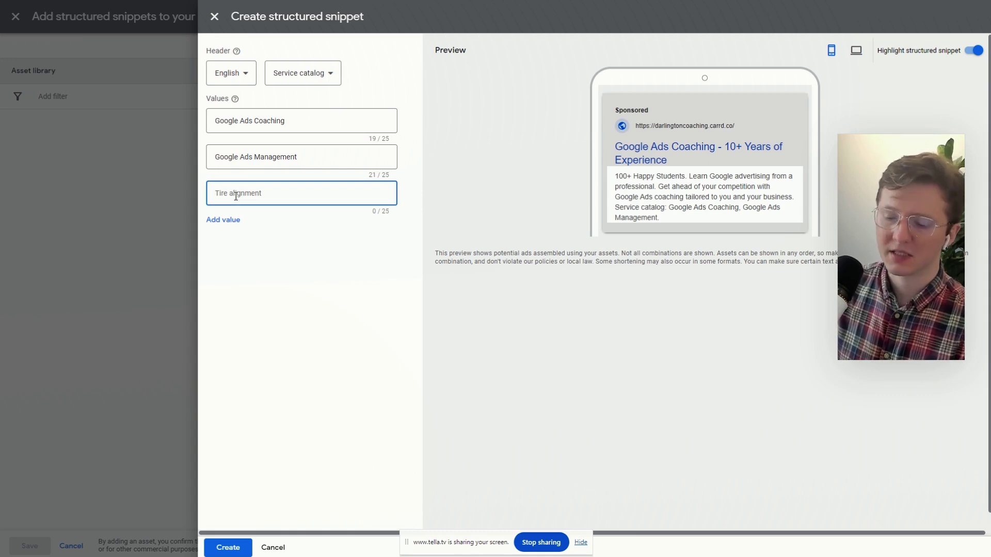
type("An")
type("ttribution")
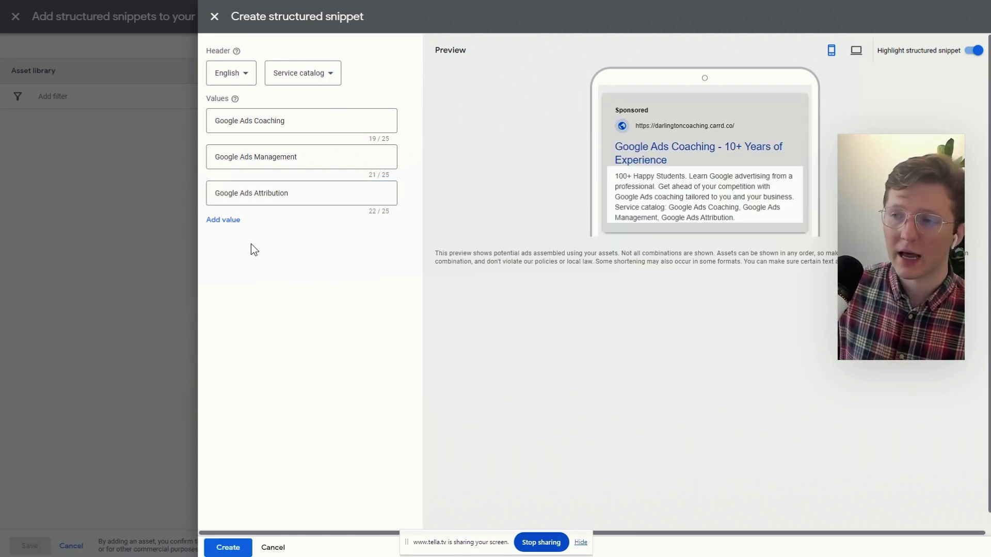
Step: Discard the new structured snippet and return to the ad editor without adding it to the campaign
left_click(303, 193)
left_click(150, 189)
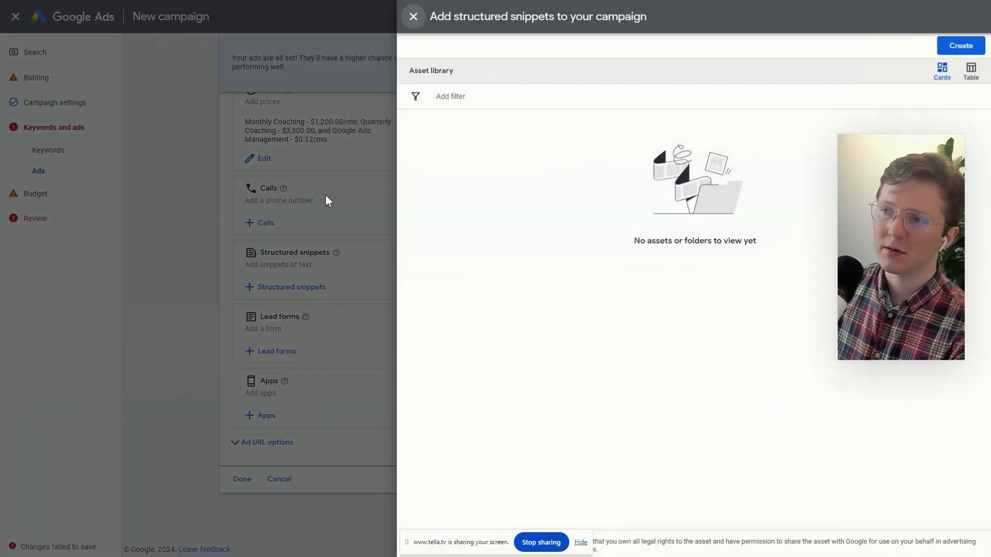
left_click(151, 207)
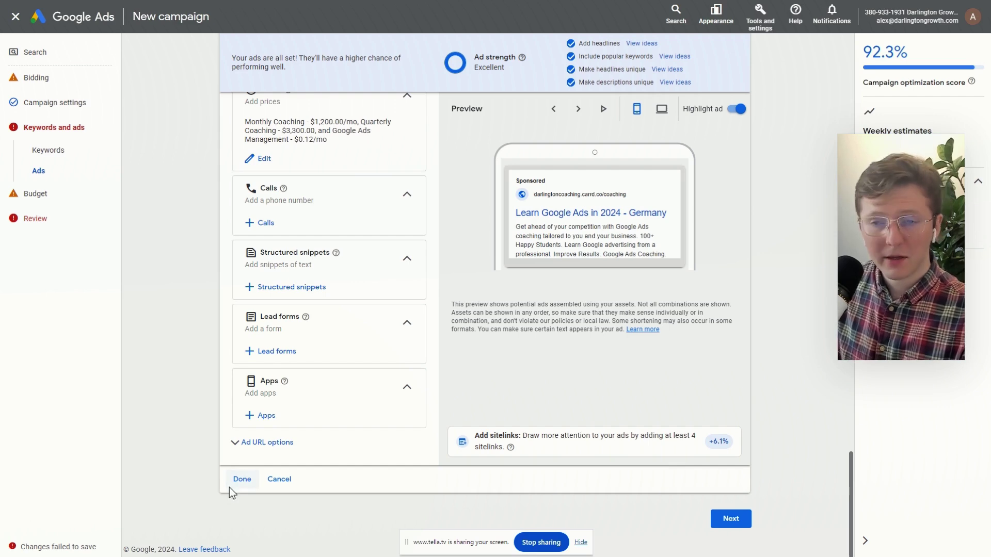
Step: Finish editing the responsive search ad and continue past the keywords and budget stages to the campaign review
left_click(241, 479)
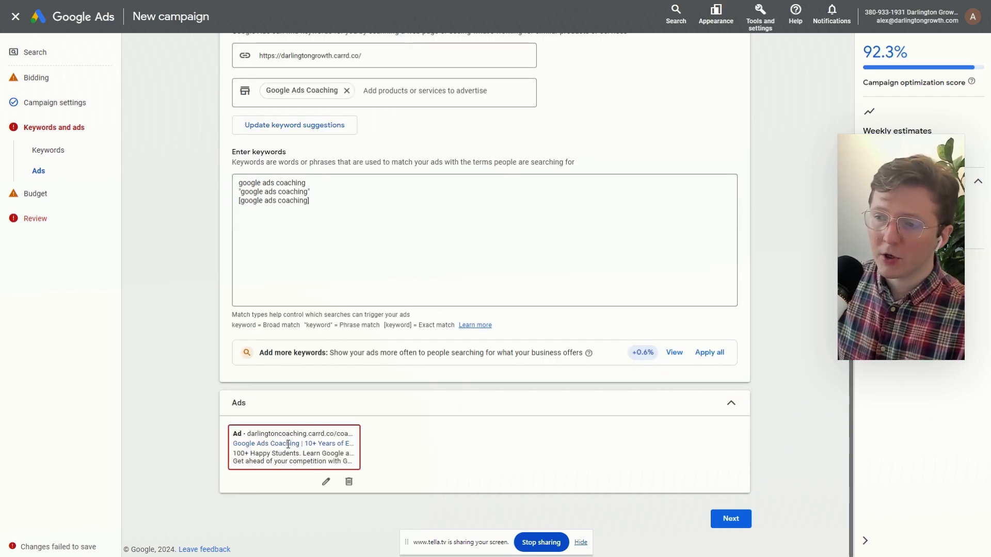
scroll(474, 431, "up", 2)
scroll(475, 432, "down", 1)
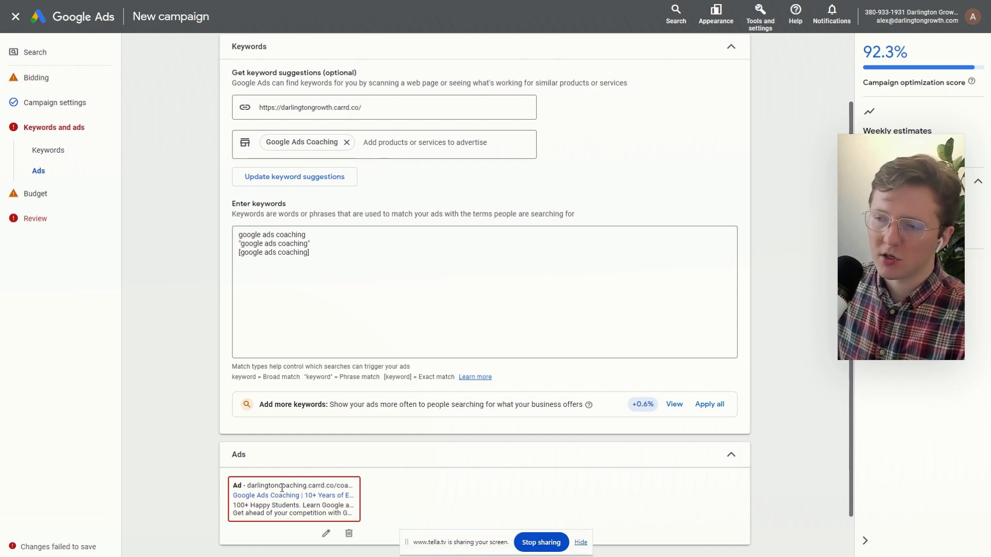
scroll(275, 469, "down", 2)
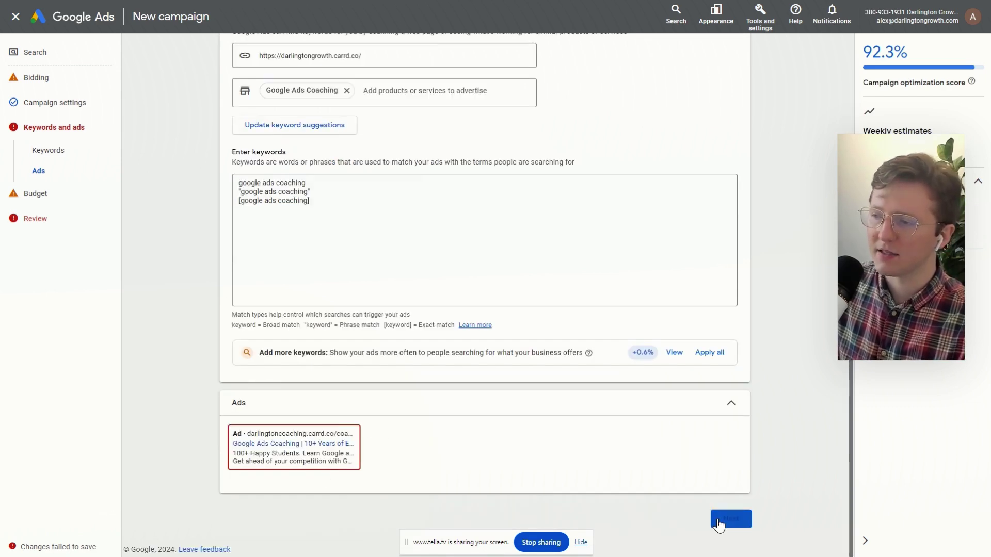
left_click(734, 519)
left_click(742, 409)
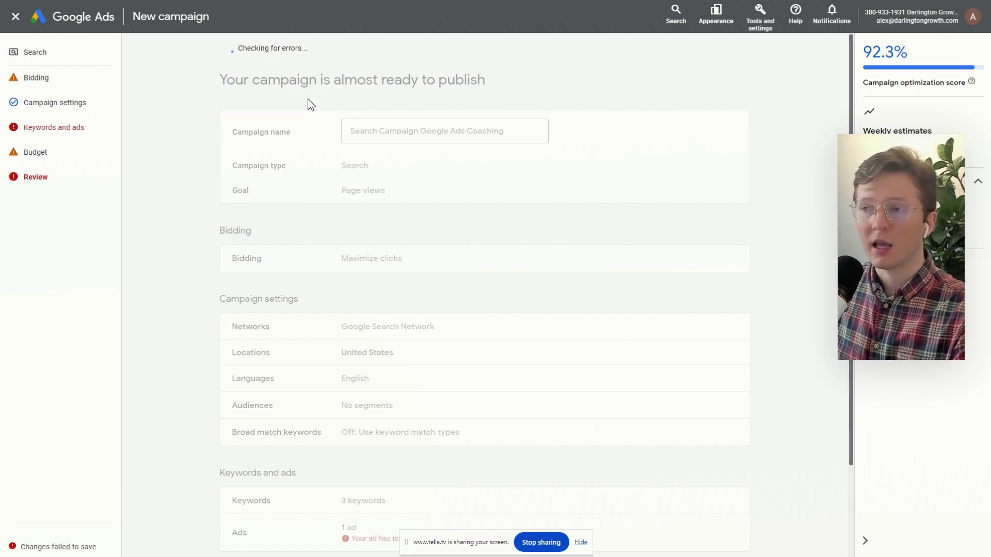
Step: Check the campaign summary's bidding, settings, keywords, ads and budget, and publish the campaign
scroll(320, 461, "down", 4)
scroll(289, 387, "up", 4)
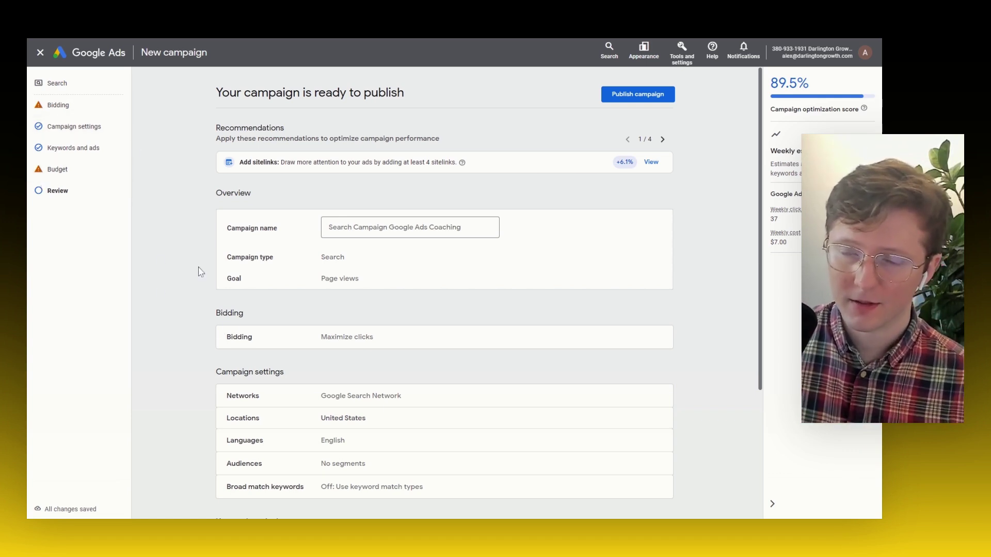
scroll(189, 266, "down", 3)
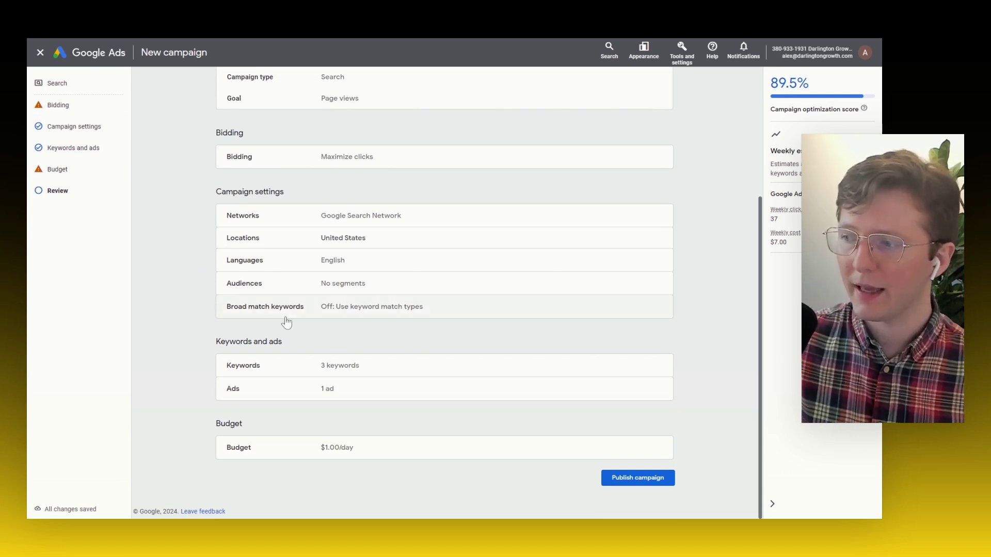
left_click(638, 479)
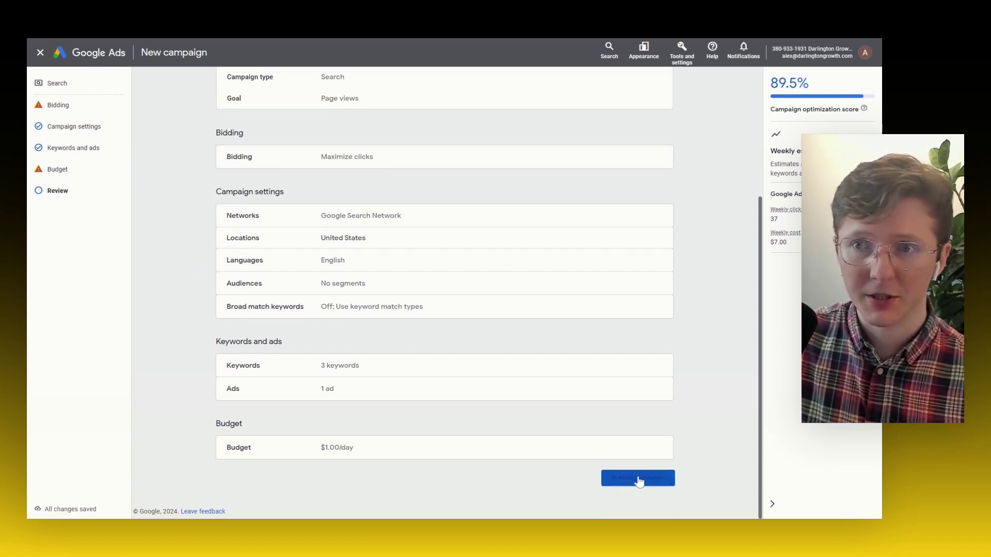